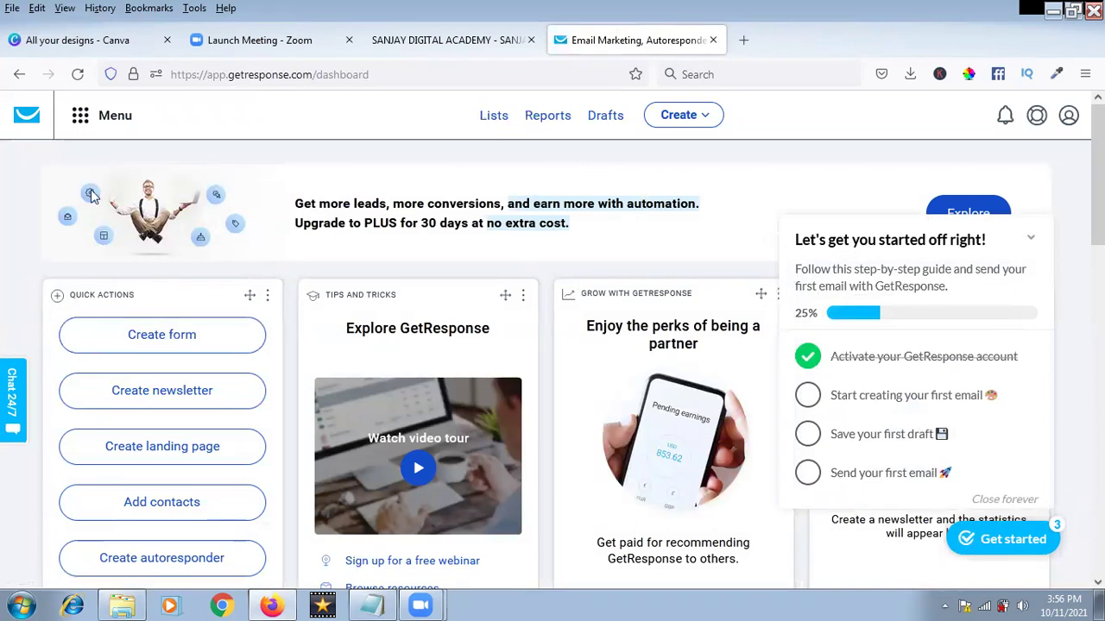
left_click(79, 119)
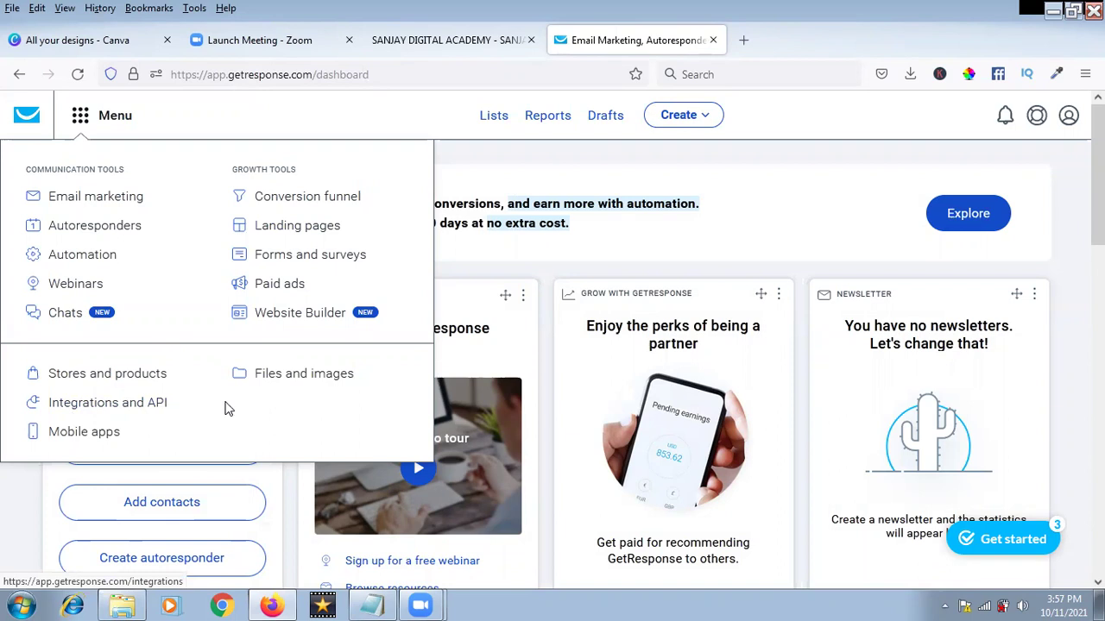
left_click(452, 249)
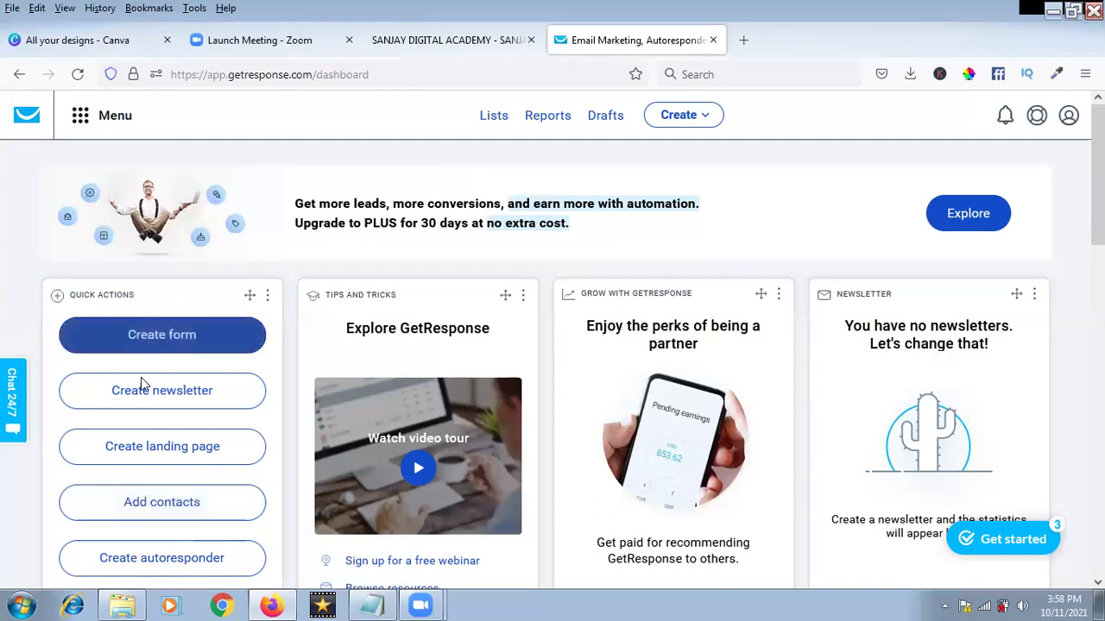
Create a newsletter, name the message CN-NAVRATRI-21 and link it to the obb_course list.
left_click(149, 406)
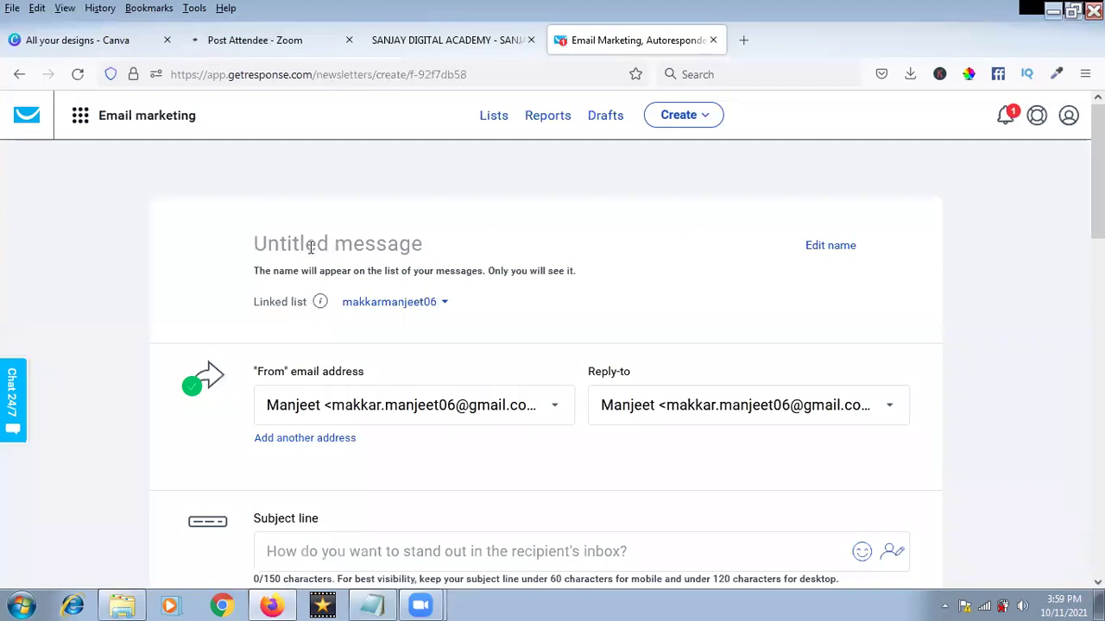
type("CN")
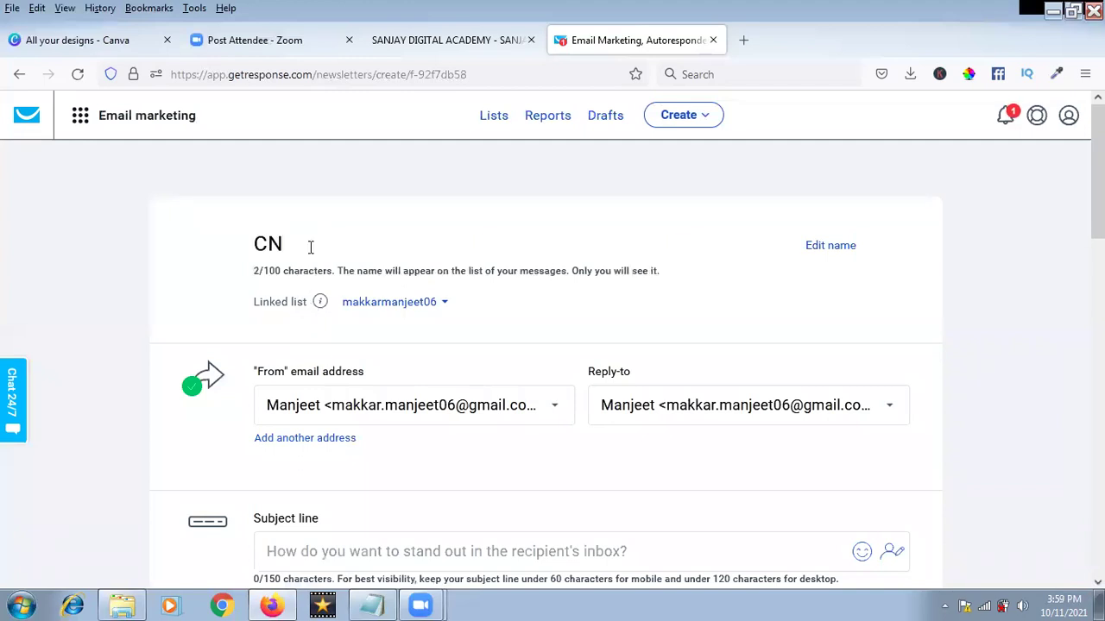
type("-NA")
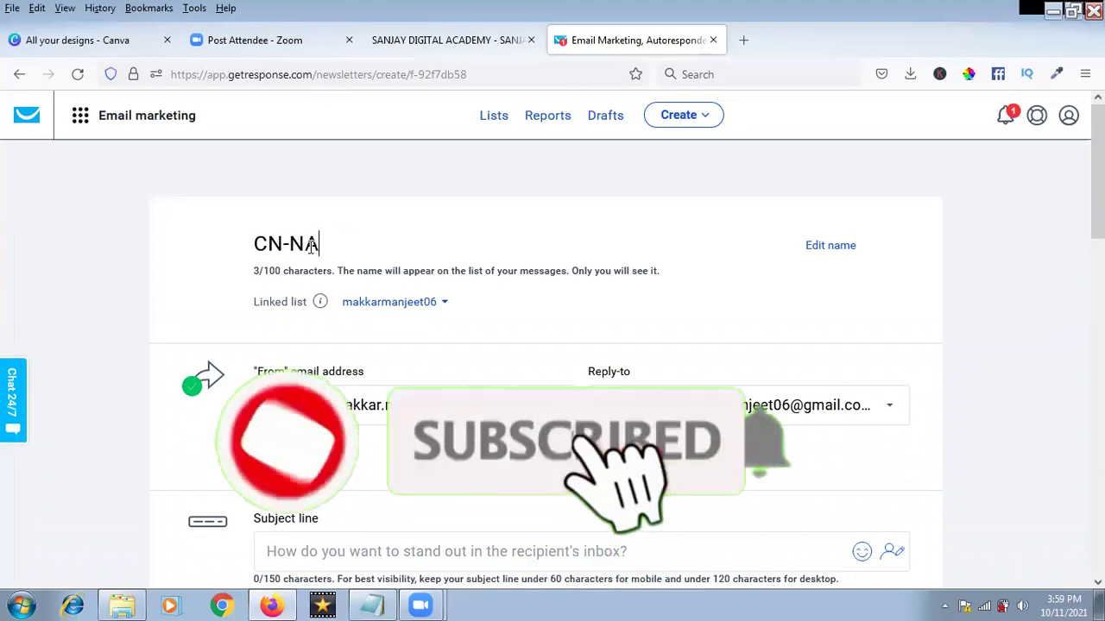
type("V")
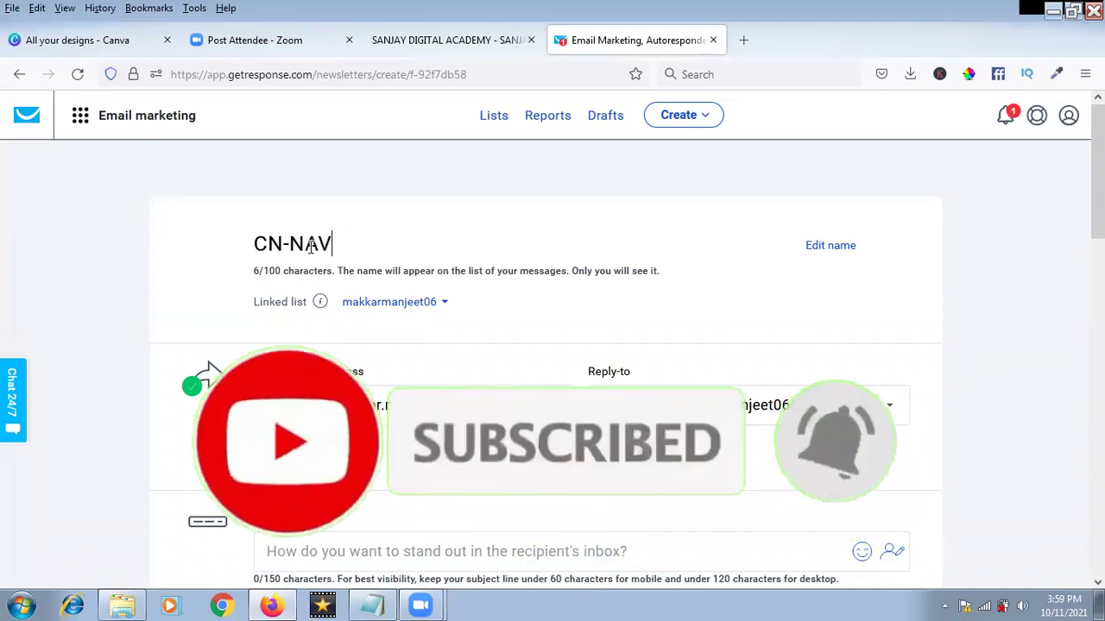
type("RA")
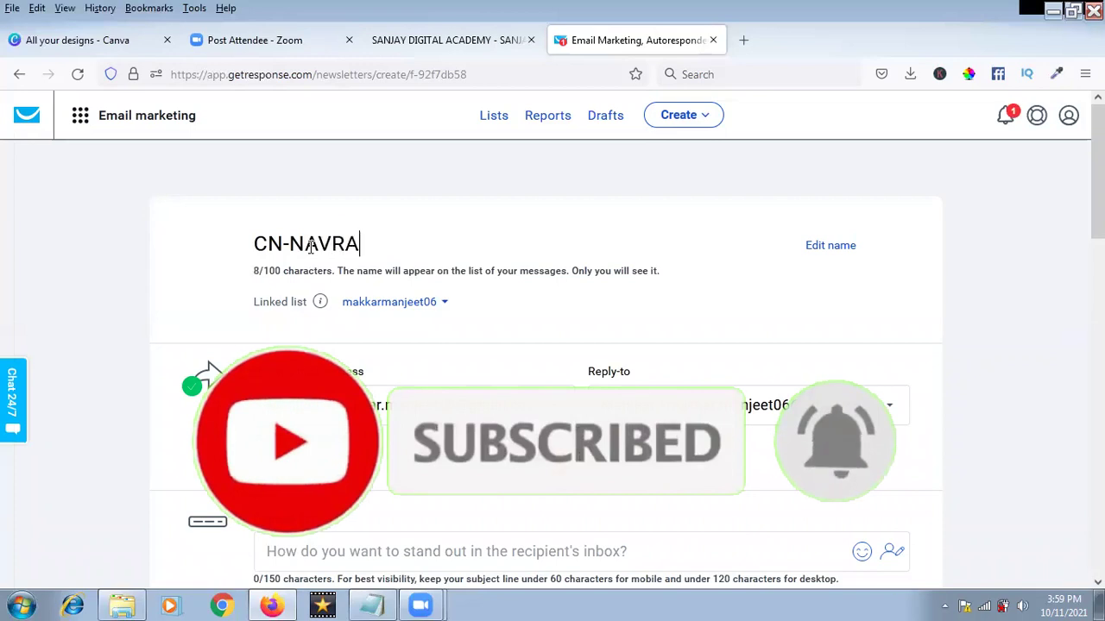
type("TRI-21")
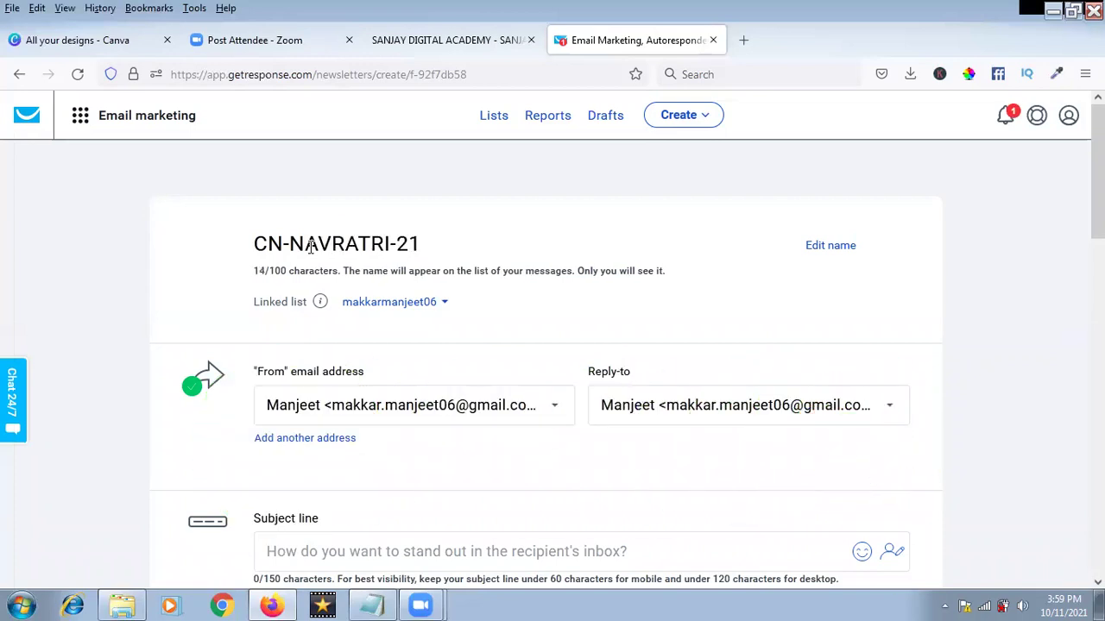
left_click(444, 303)
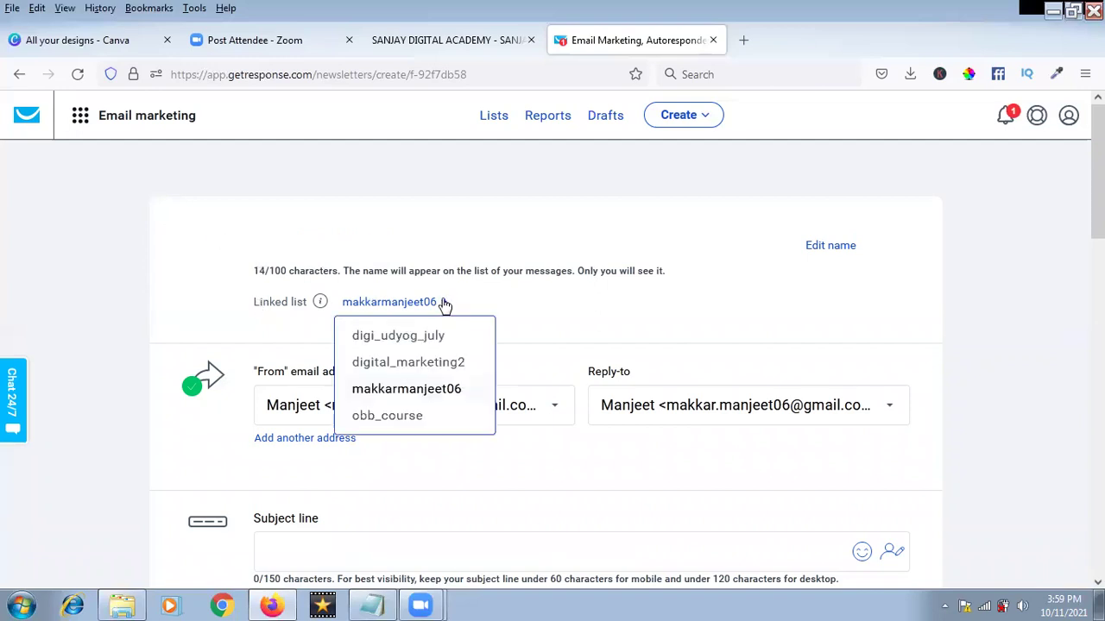
left_click(402, 418)
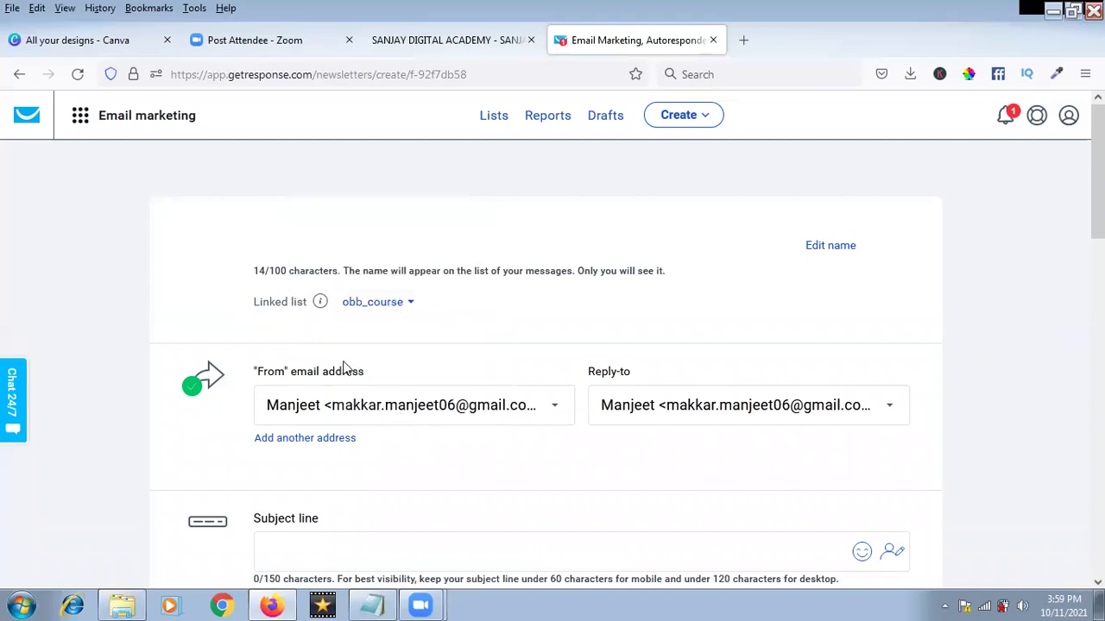
Set both the "From" and Reply-to addresses to the sender's custom-domain info address instead of the Gmail one.
left_click(481, 419)
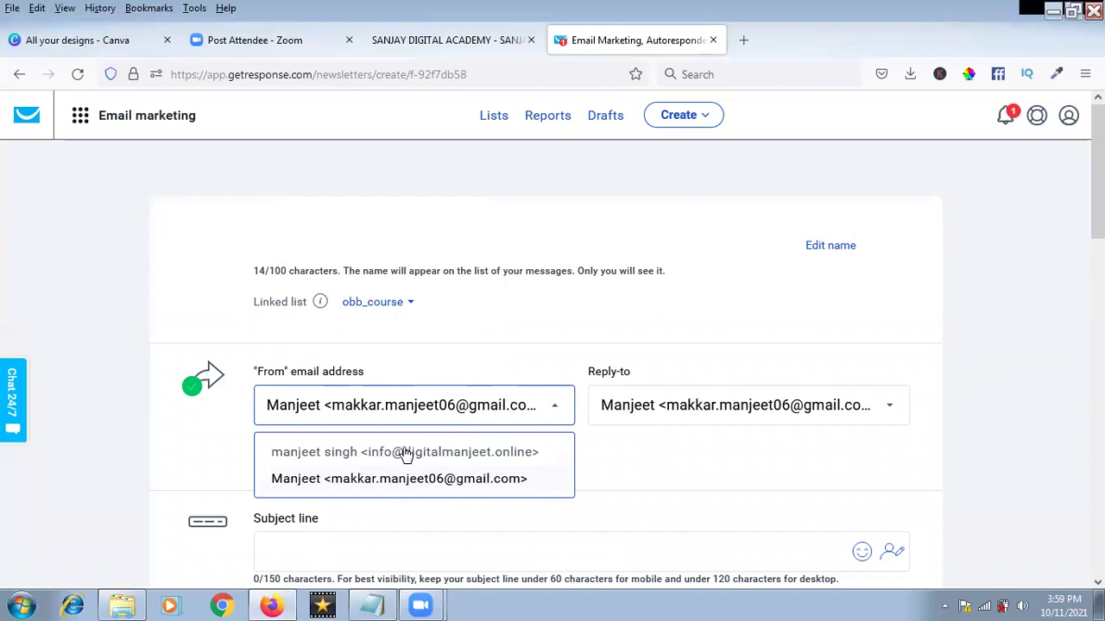
left_click(510, 454)
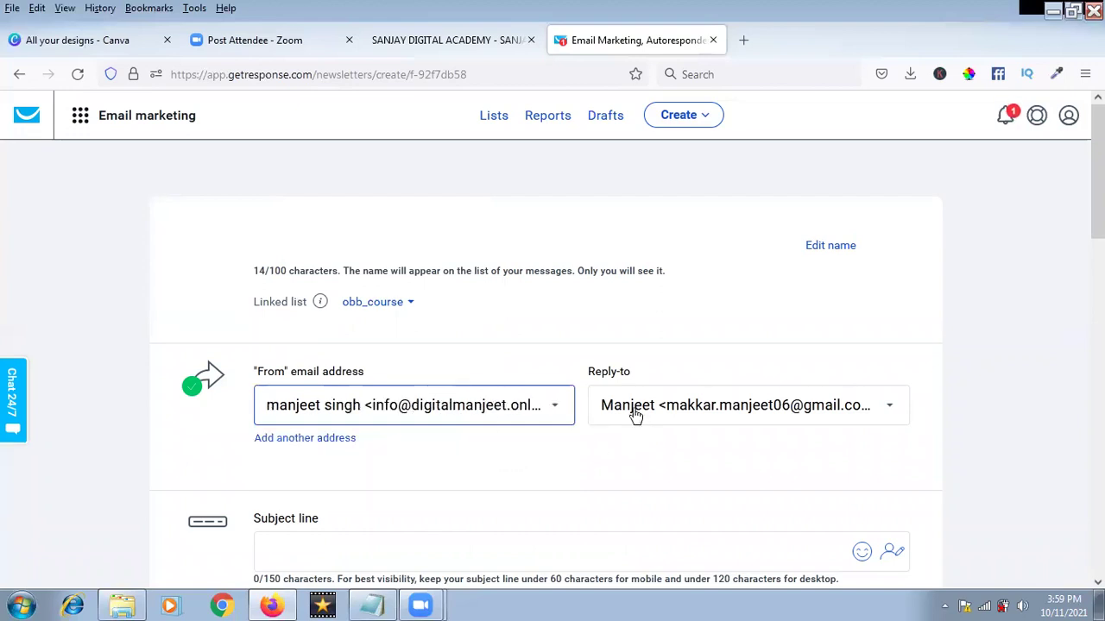
left_click(639, 421)
left_click(656, 454)
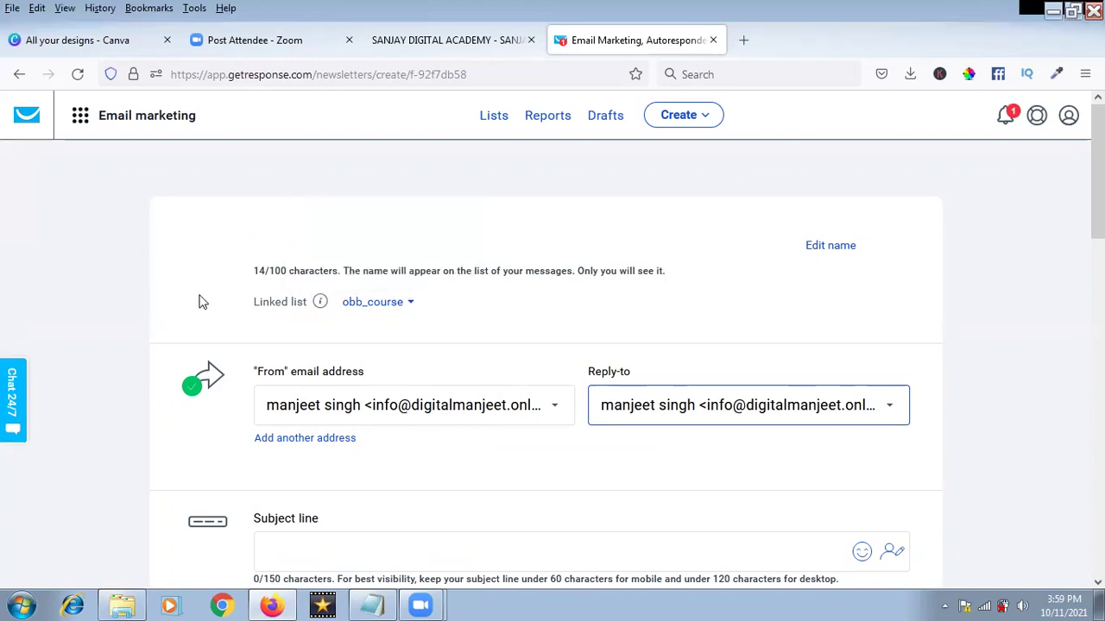
Extend the message name with -OCT so it reads CN-NAVRATRI-21-OCT.
scroll(197, 296, "down", 2)
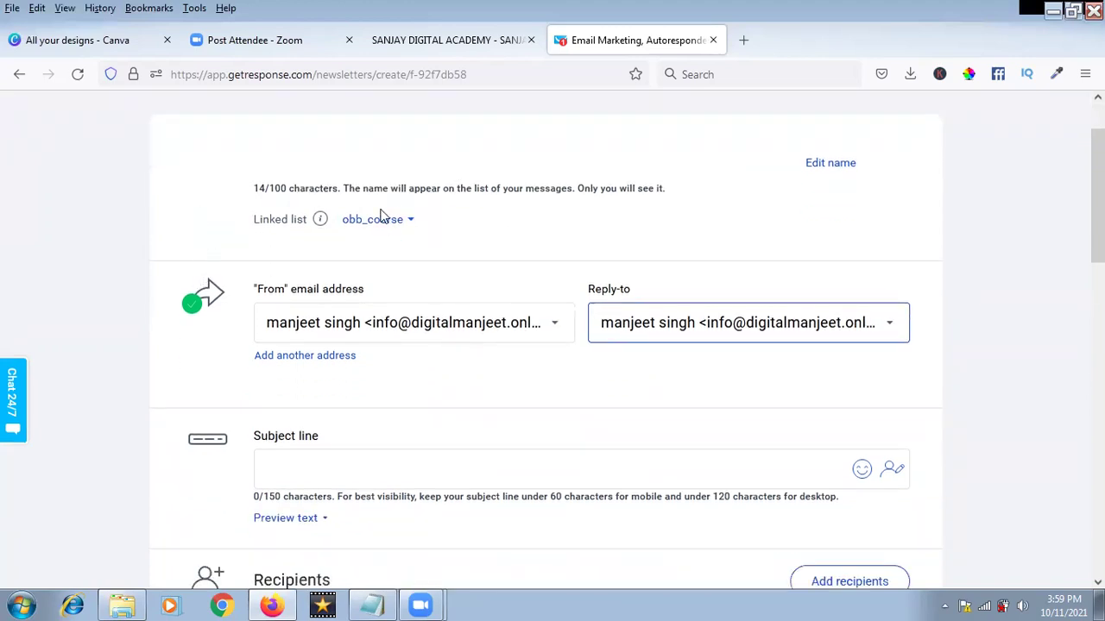
scroll(358, 225, "up", 2)
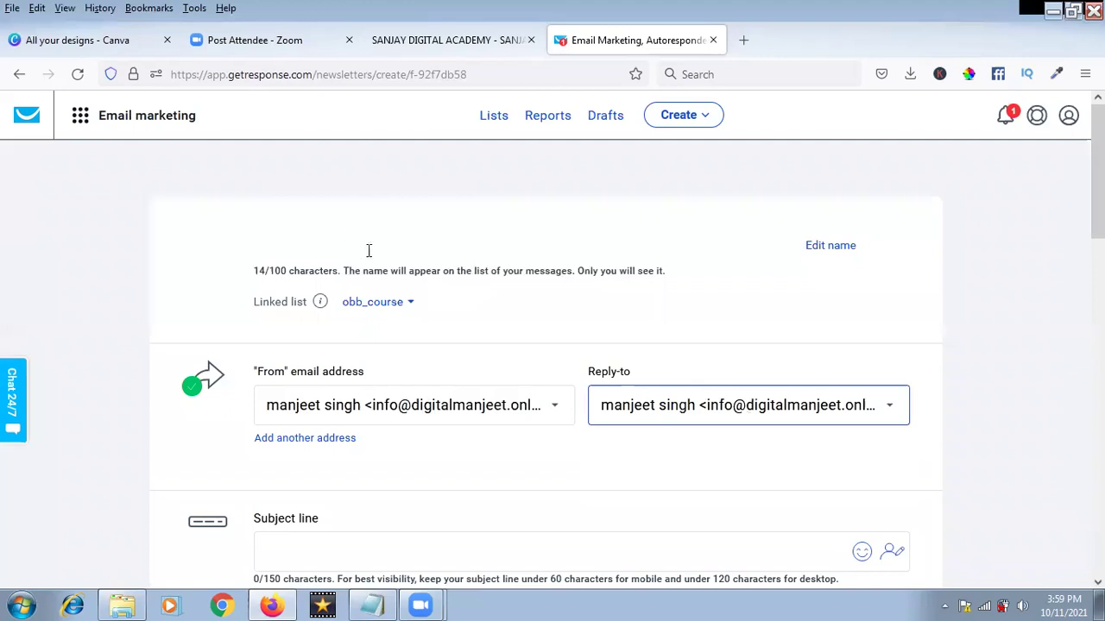
left_click(835, 247)
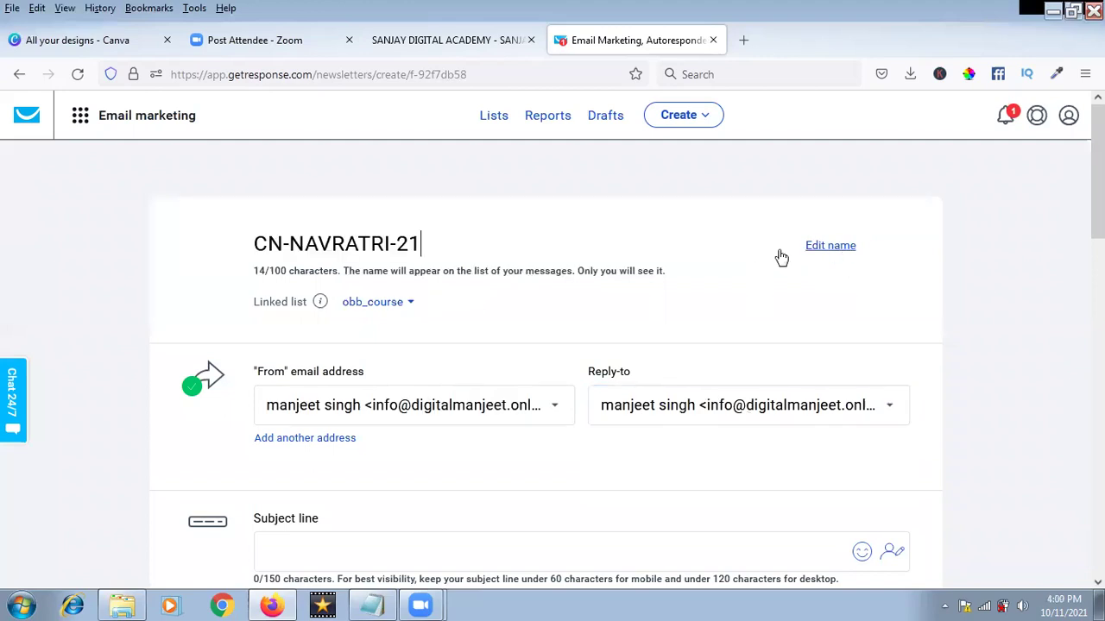
type("-OCT")
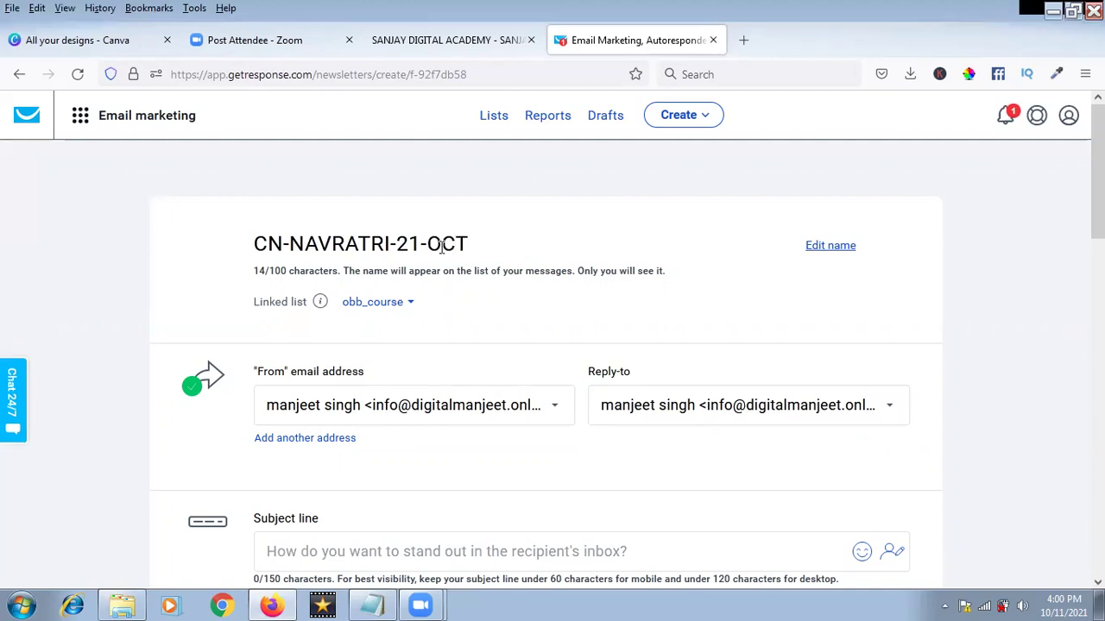
Enter HAPPY NAVRATRI as the subject line and put HI in front of it.
scroll(302, 340, "down", 3)
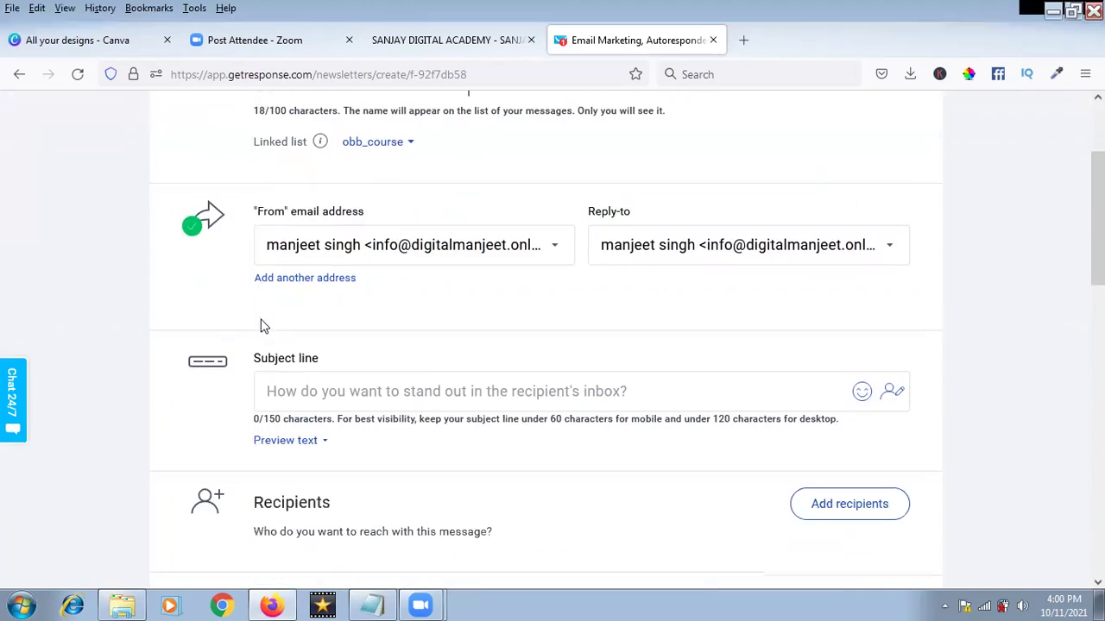
left_click(314, 382)
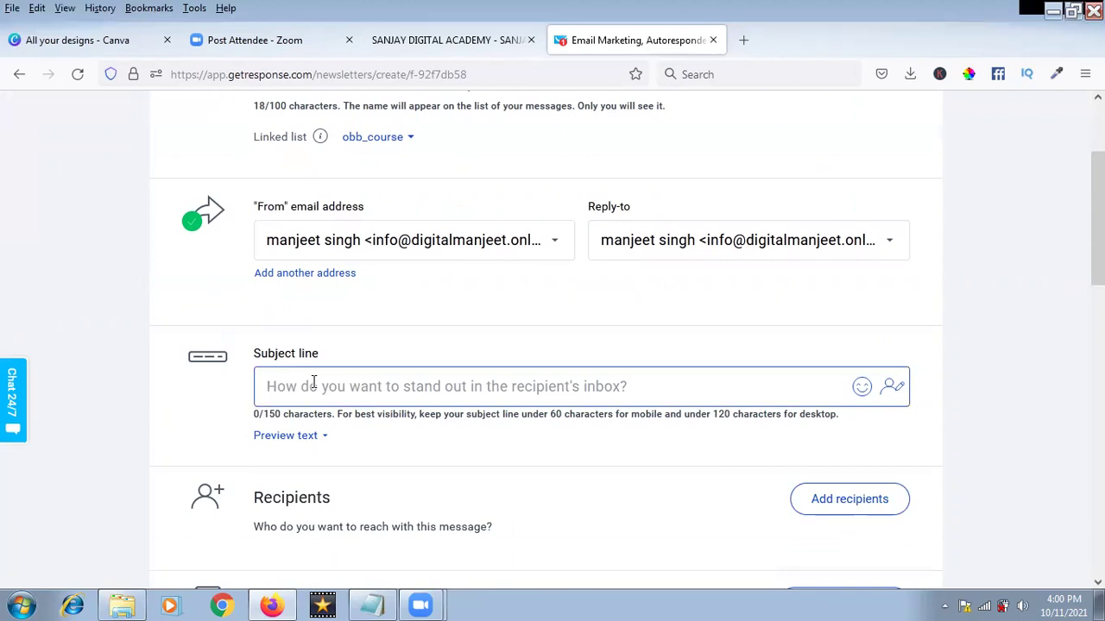
type("HAPPY NAV")
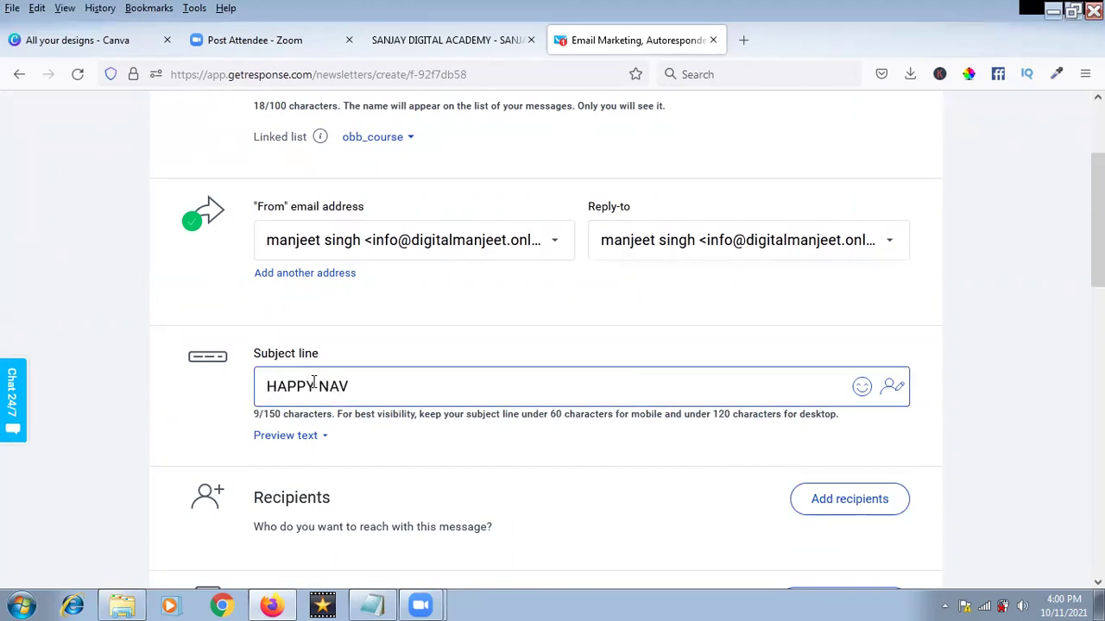
type("RATRI")
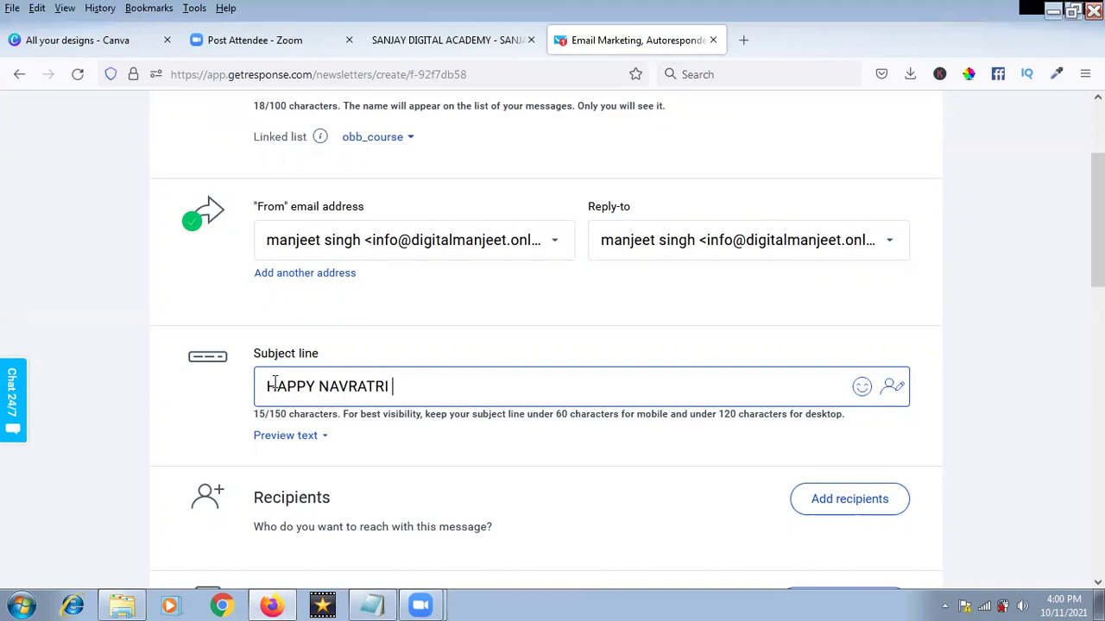
type("HI")
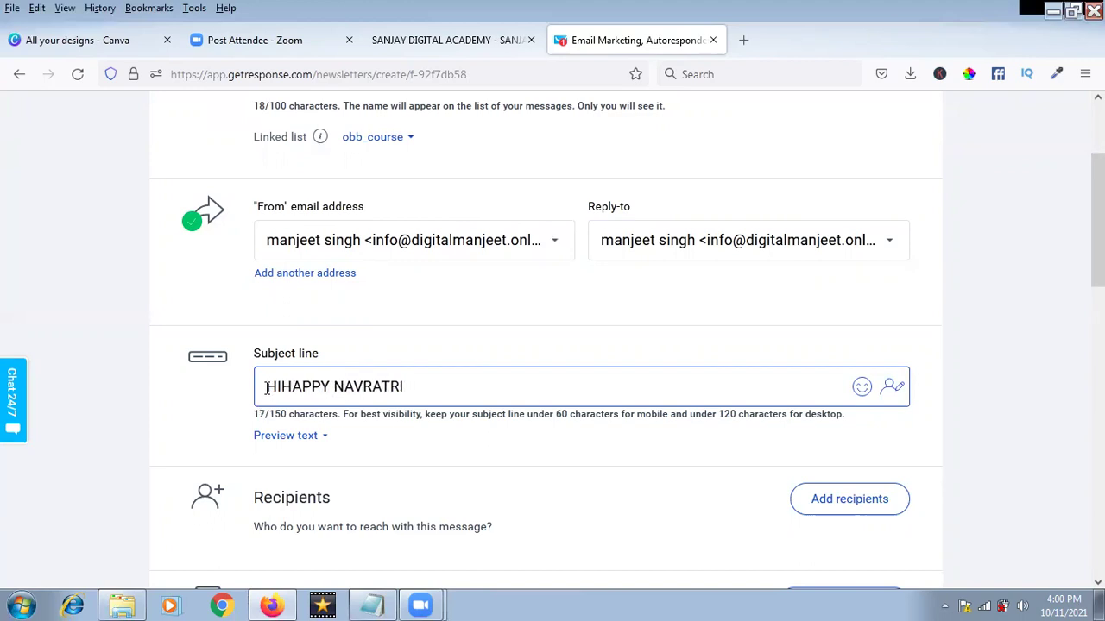
Insert the firstname contact data field into the subject line as personalization.
left_click(892, 387)
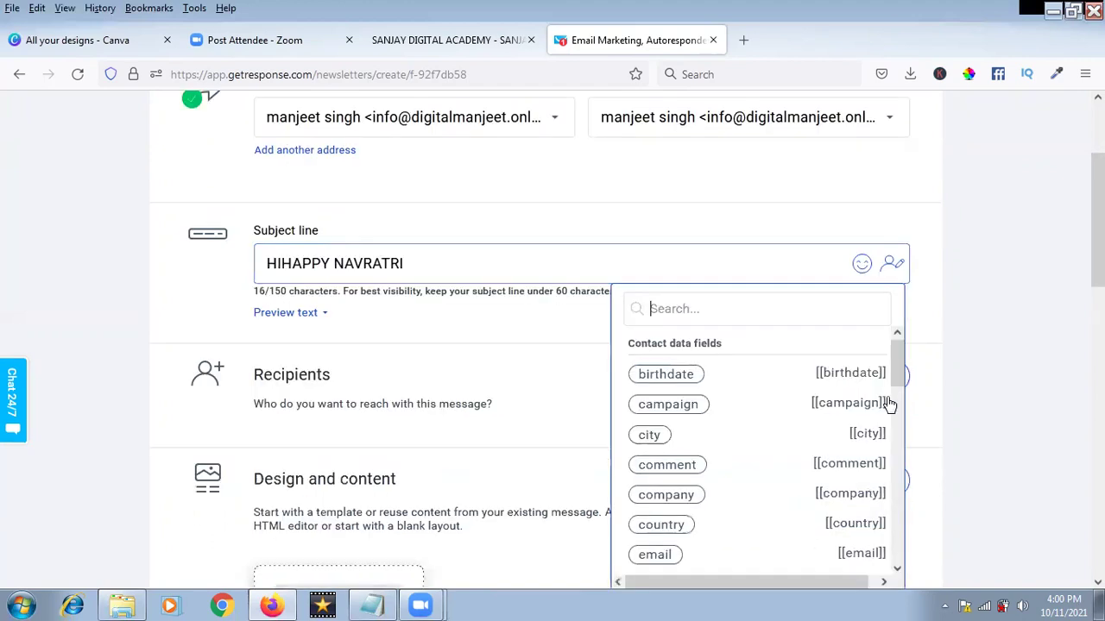
scroll(725, 445, "down", 3)
scroll(718, 450, "down", 5)
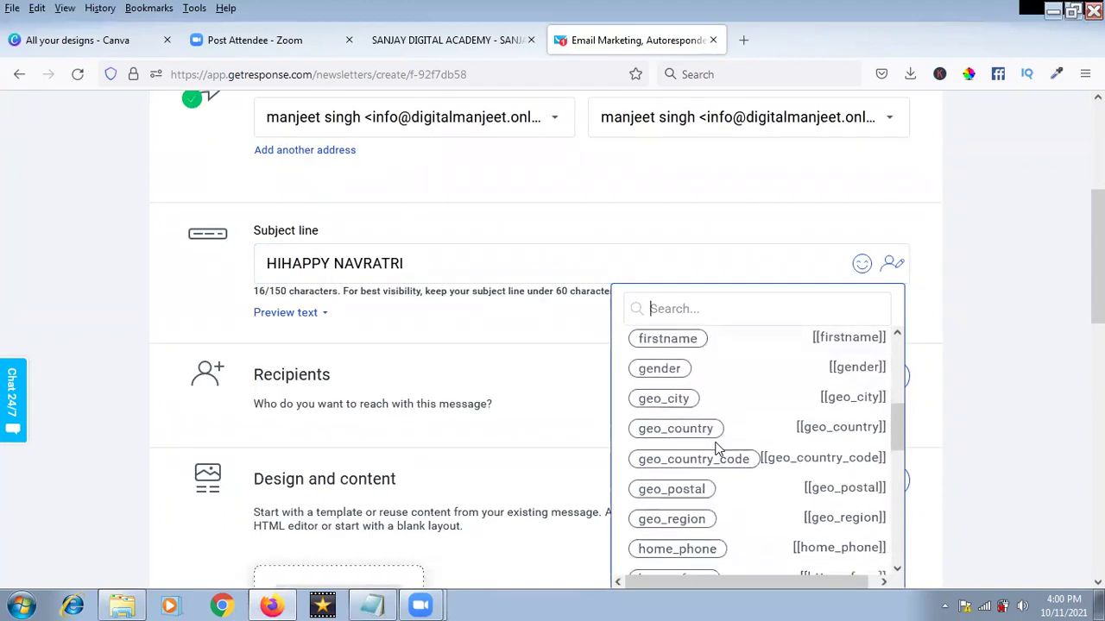
scroll(719, 449, "up", 5)
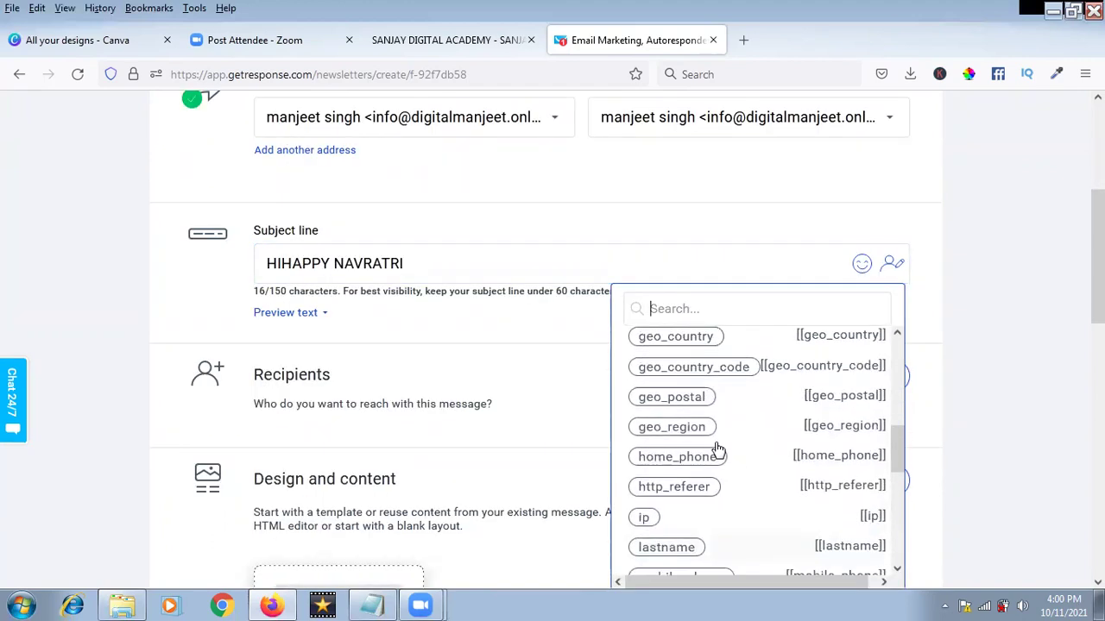
left_click(696, 434)
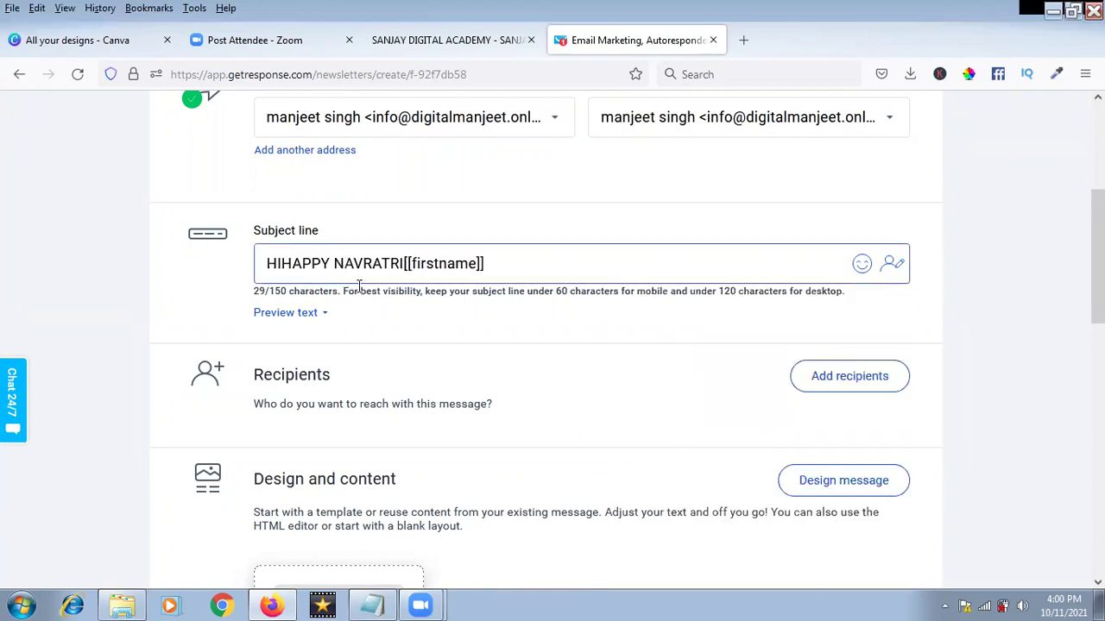
Move the [[firstname]] field directly after HI and separate it with a comma, giving "HI [[firstname]], HAPPY NAVRATRI".
left_click_drag(404, 264, 502, 264)
key("ctrl+c")
right_click(438, 269)
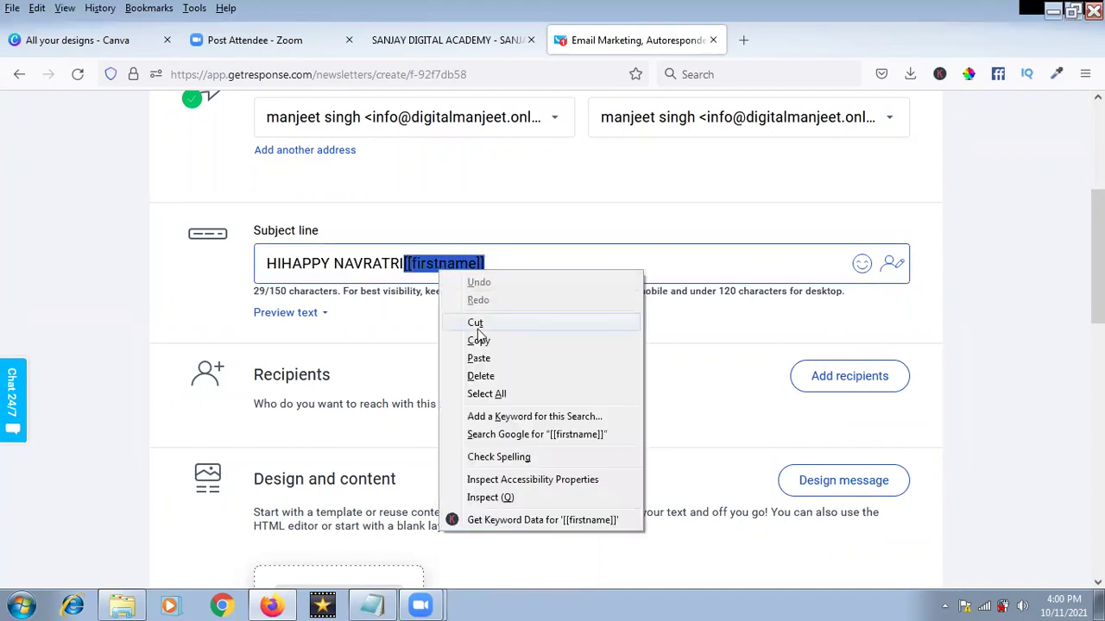
left_click(473, 324)
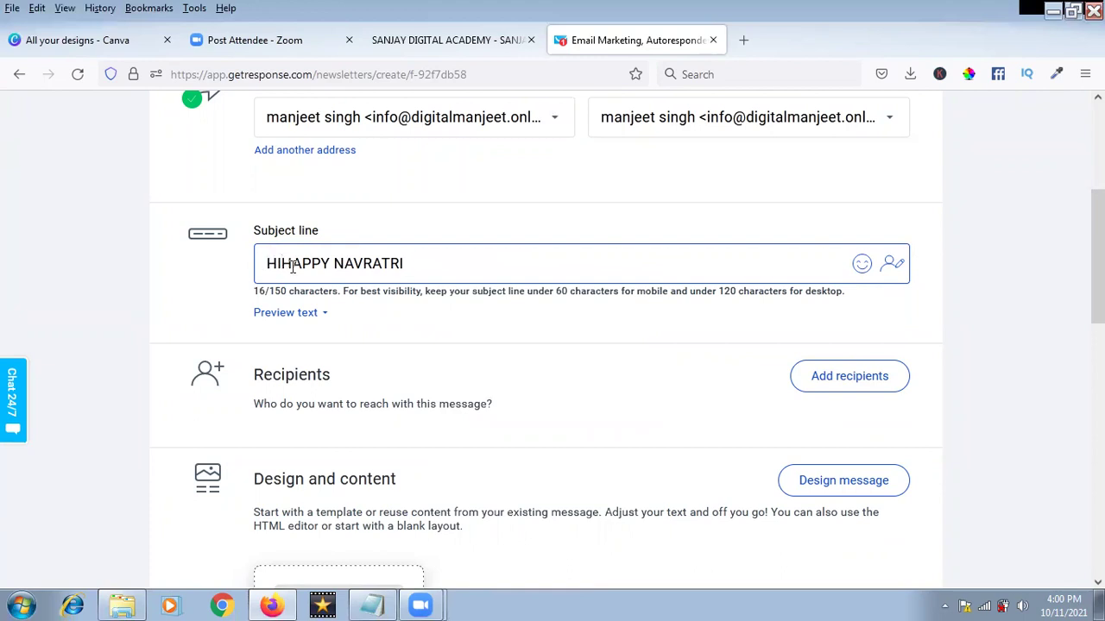
key("ctrl+v")
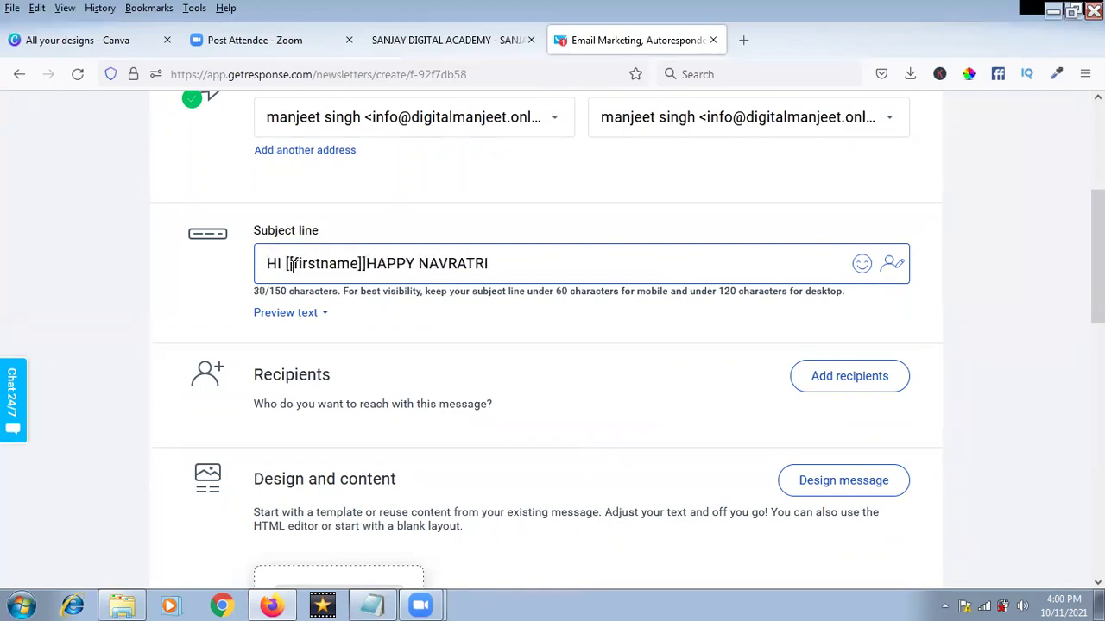
key("BackSpace")
type(",")
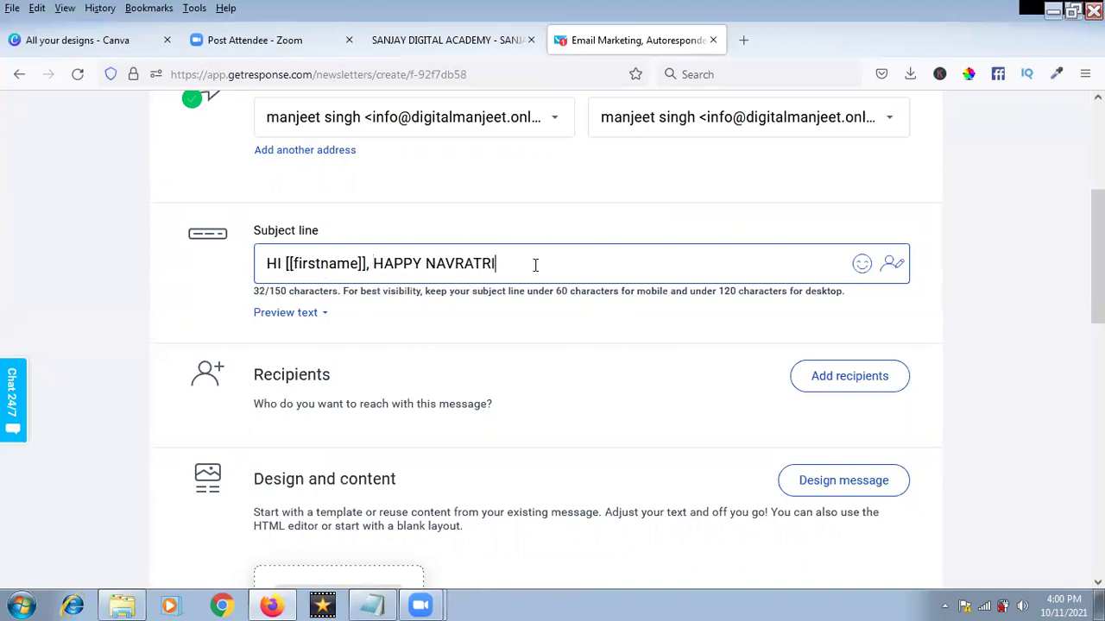
Add two heart-eyes emojis at the end of the subject line, with a space before them.
left_click(858, 265)
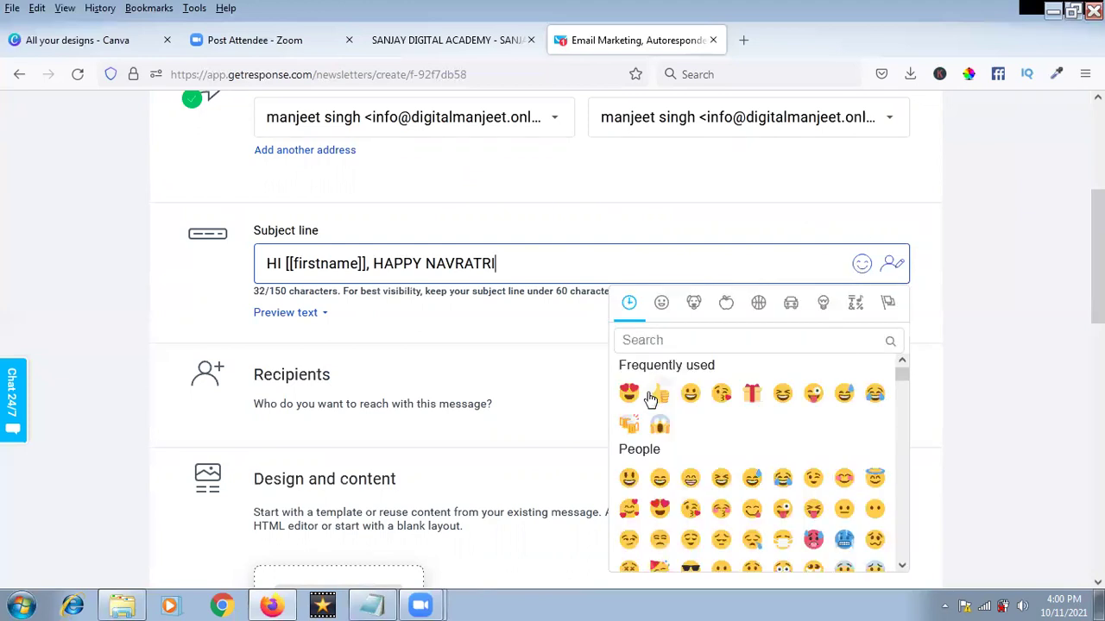
left_click(628, 398)
left_click(549, 266)
left_click(862, 265)
left_click(630, 397)
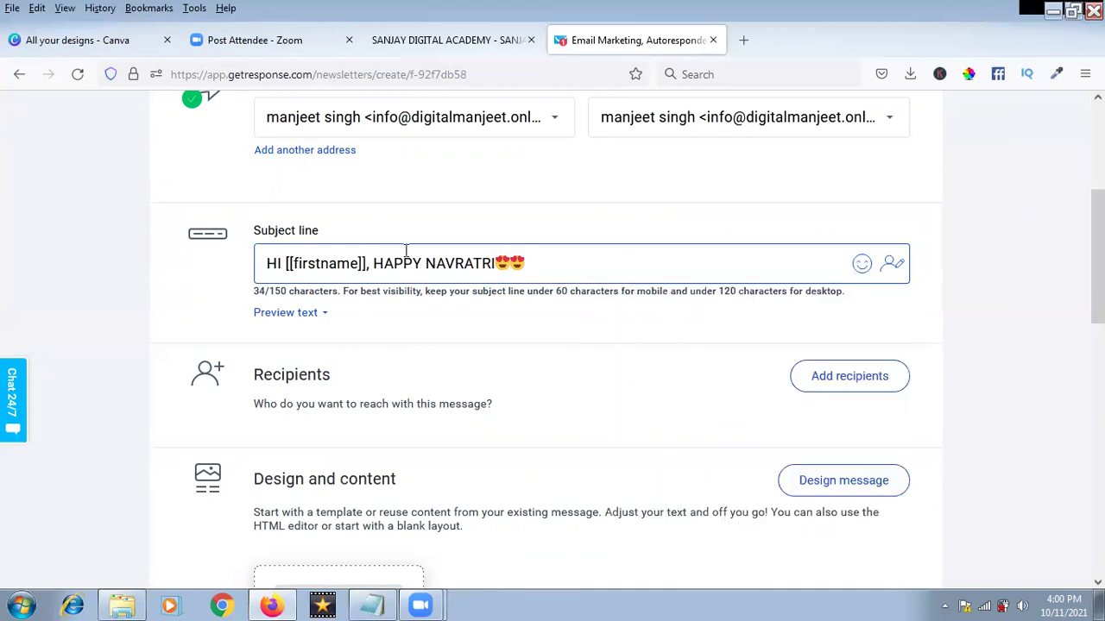
left_click(498, 264)
Add the obb_course list as the newsletter's recipients.
scroll(419, 227, "up", 3)
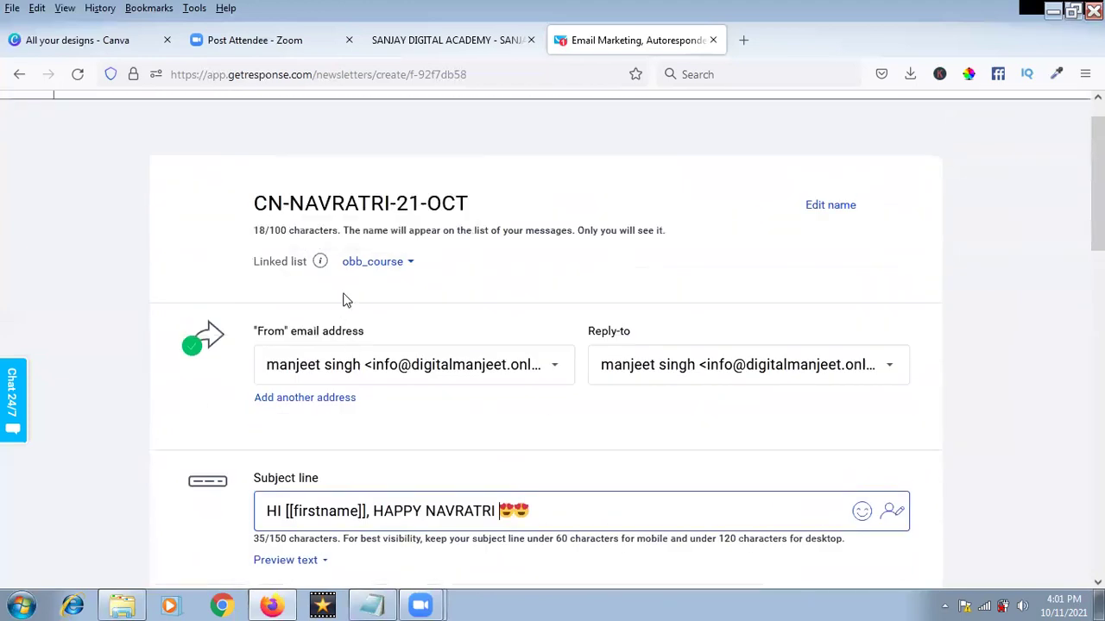
scroll(397, 264, "down", 3)
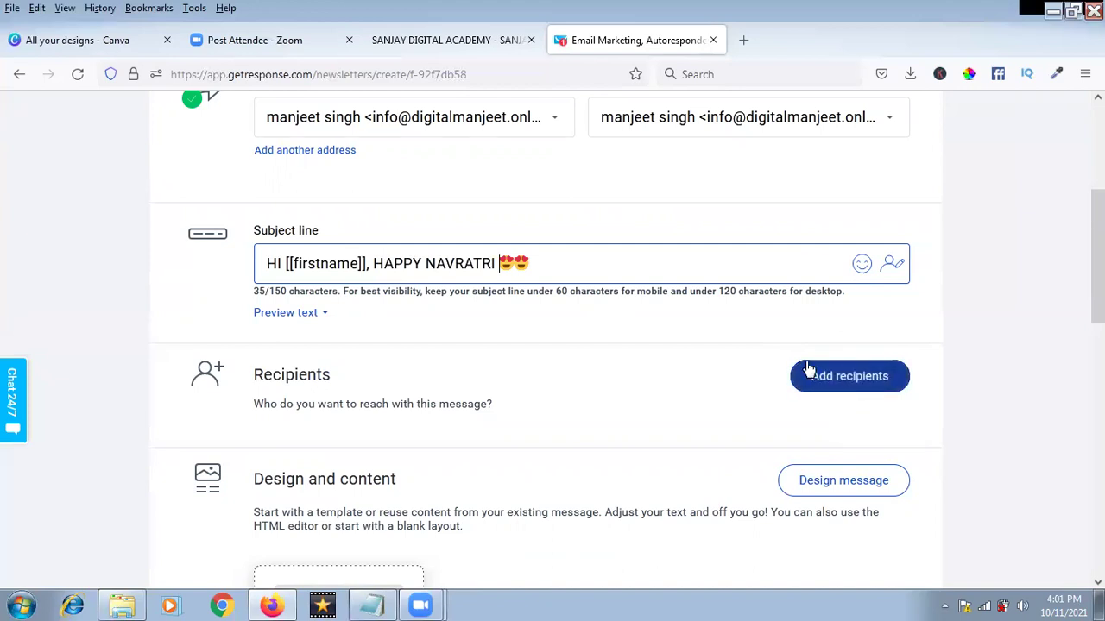
left_click(859, 397)
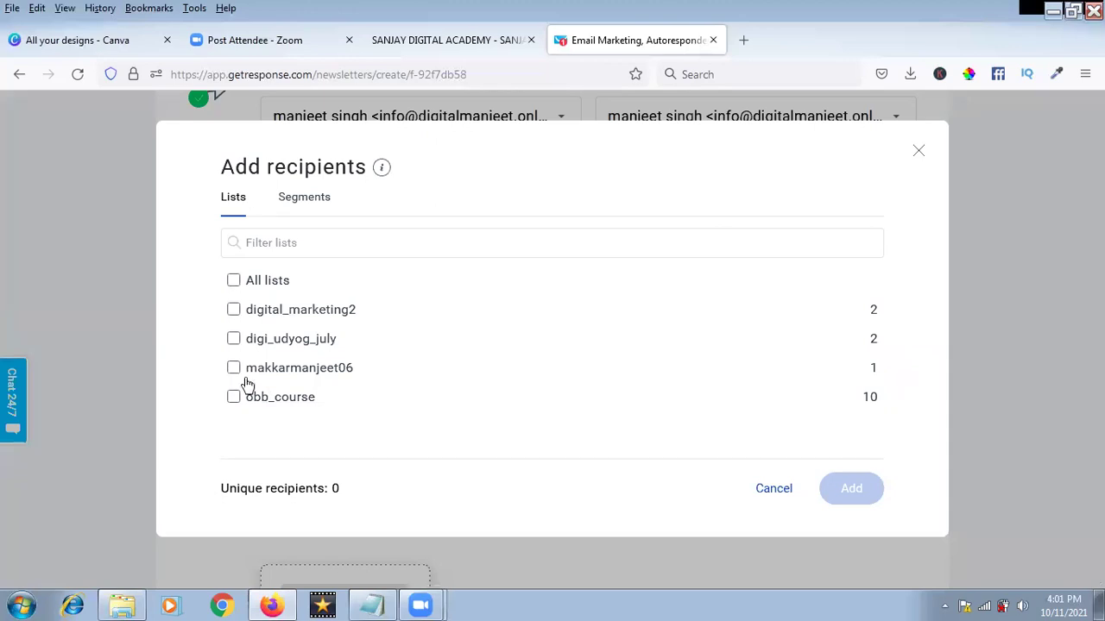
left_click(232, 400)
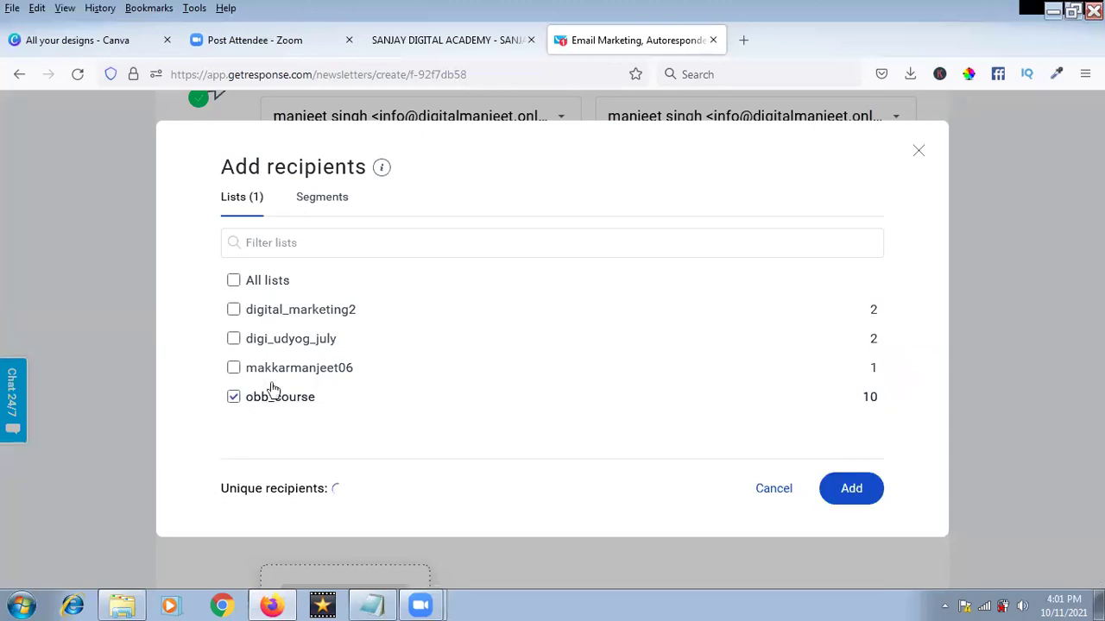
left_click(846, 490)
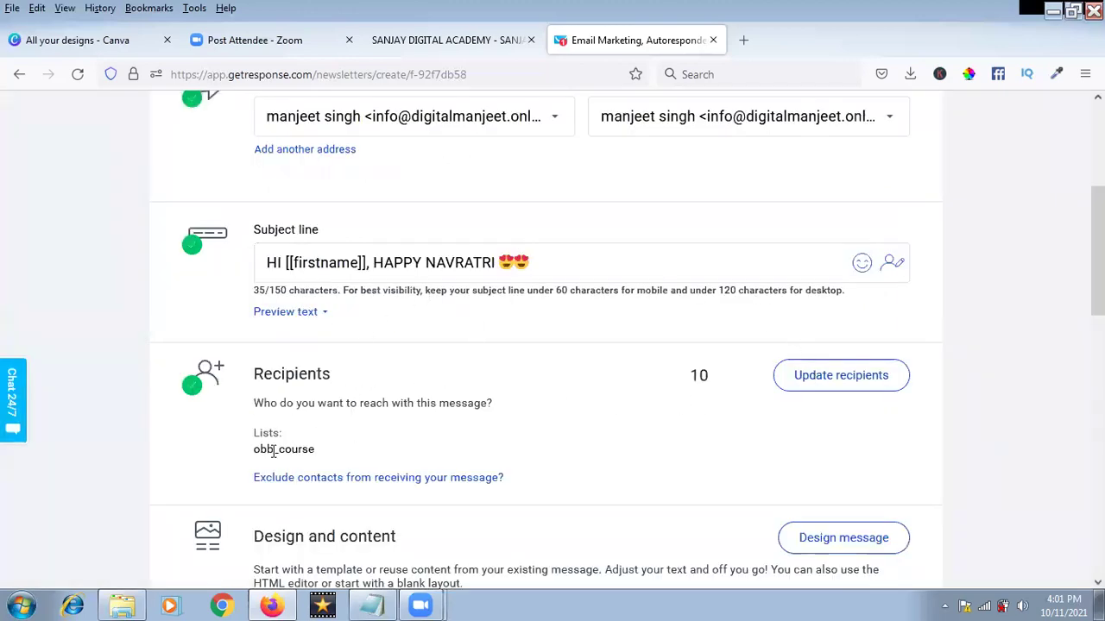
Turn off click tracking in the newsletter's tracking settings.
scroll(575, 418, "up", 3)
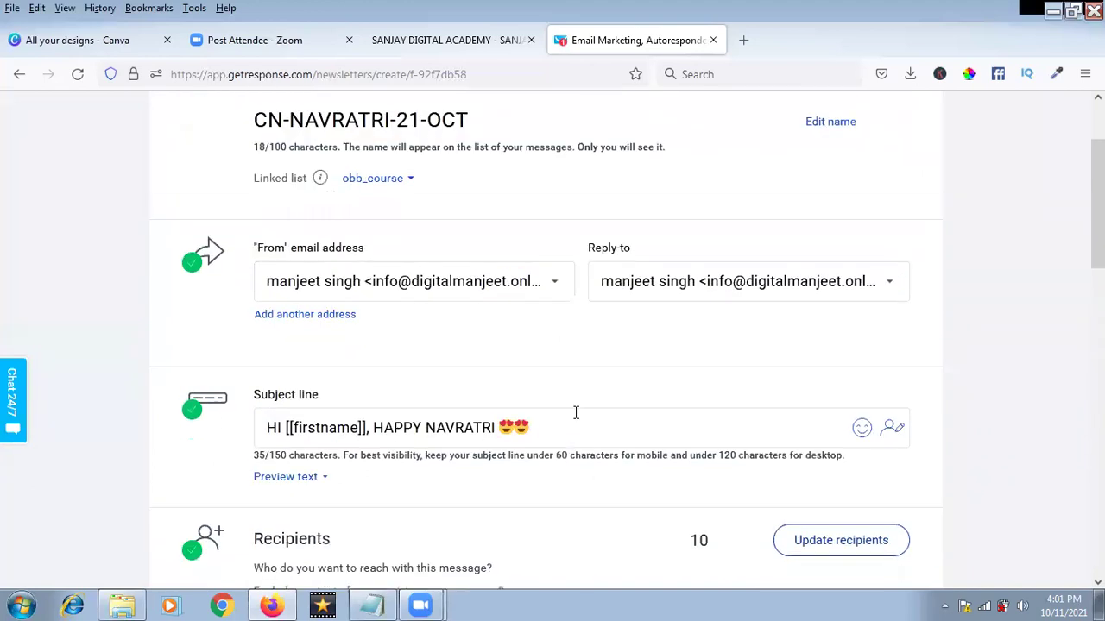
scroll(576, 412, "down", 2)
scroll(575, 412, "up", 2)
scroll(575, 413, "down", 6)
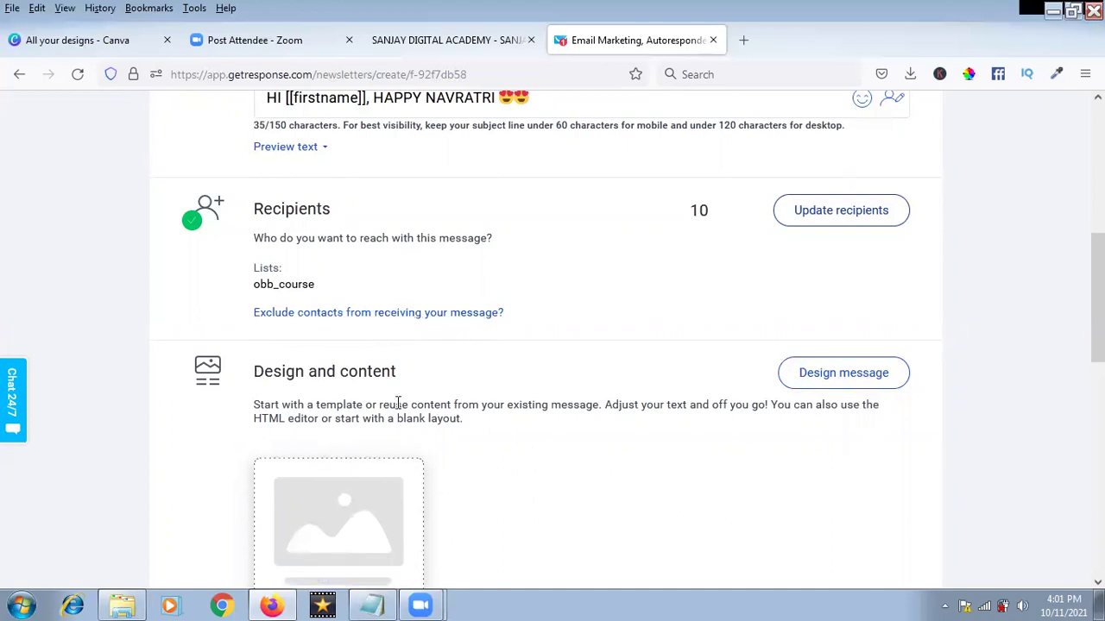
scroll(398, 404, "down", 2)
scroll(311, 405, "down", 3)
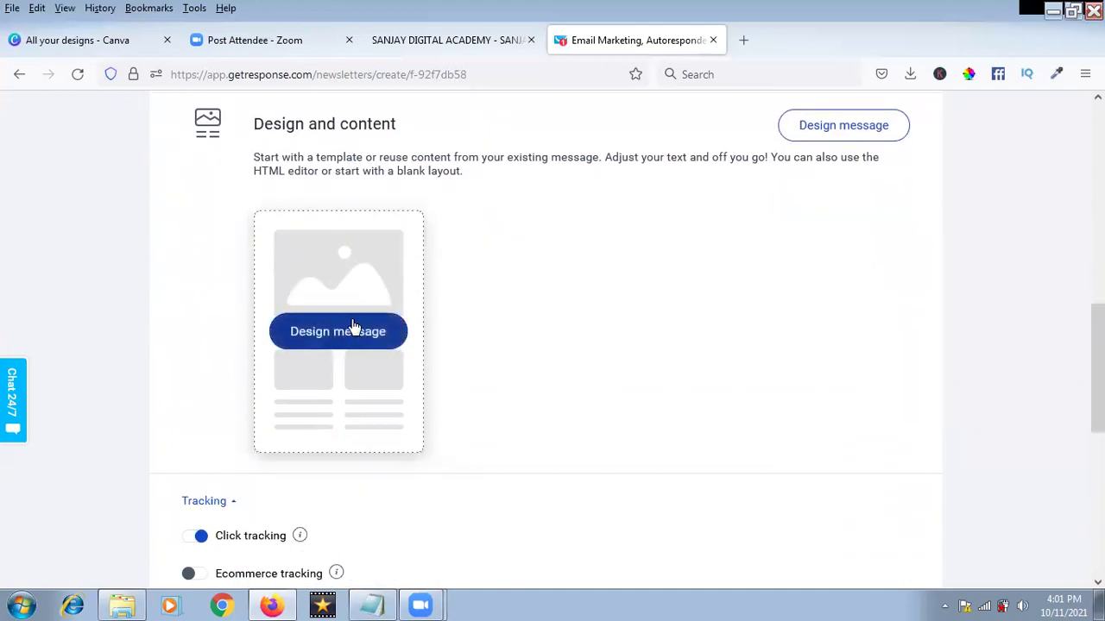
scroll(340, 432, "down", 3)
left_click(200, 298)
left_click(199, 366)
scroll(336, 259, "up", 3)
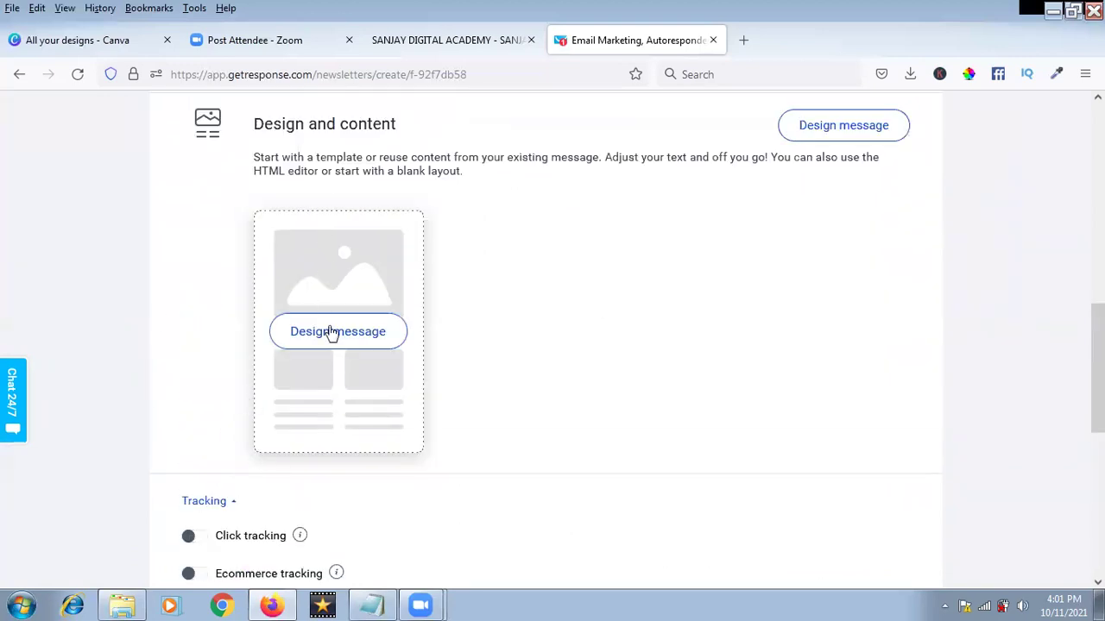
Open the newsletter's message design and filter the predesigned templates by the Celebrate category.
left_click(335, 341)
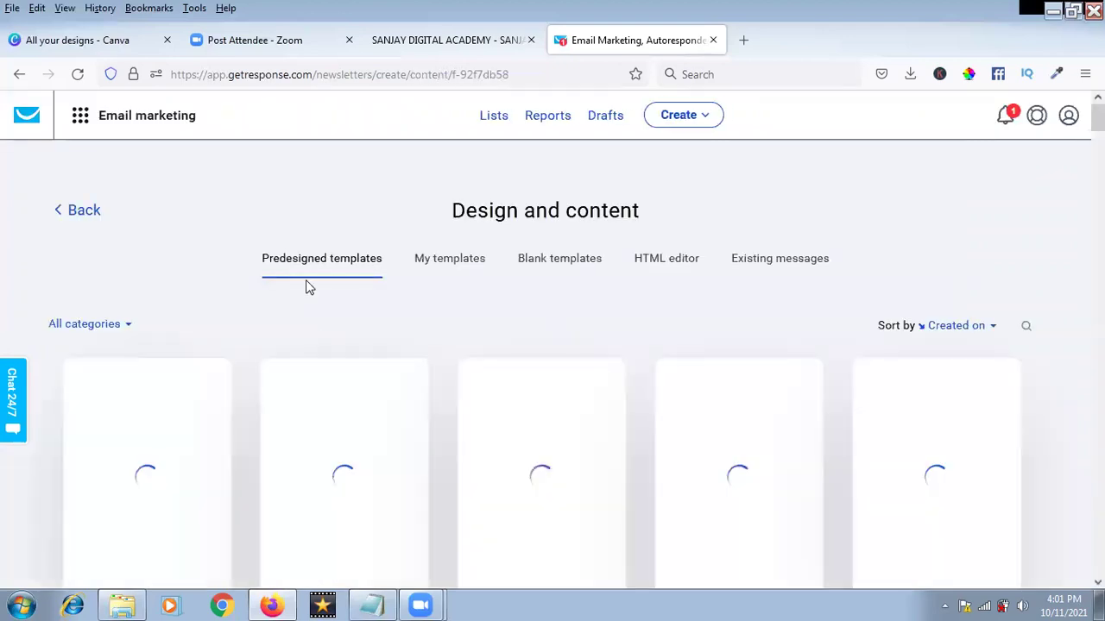
scroll(333, 340, "down", 1)
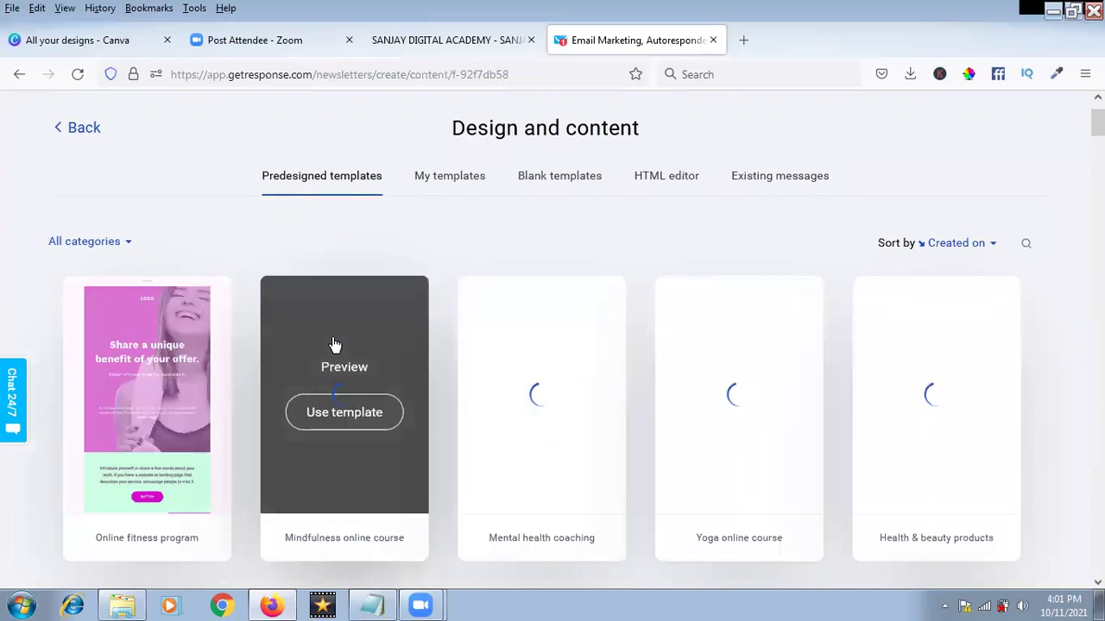
left_click(350, 408)
scroll(348, 395, "down", 1)
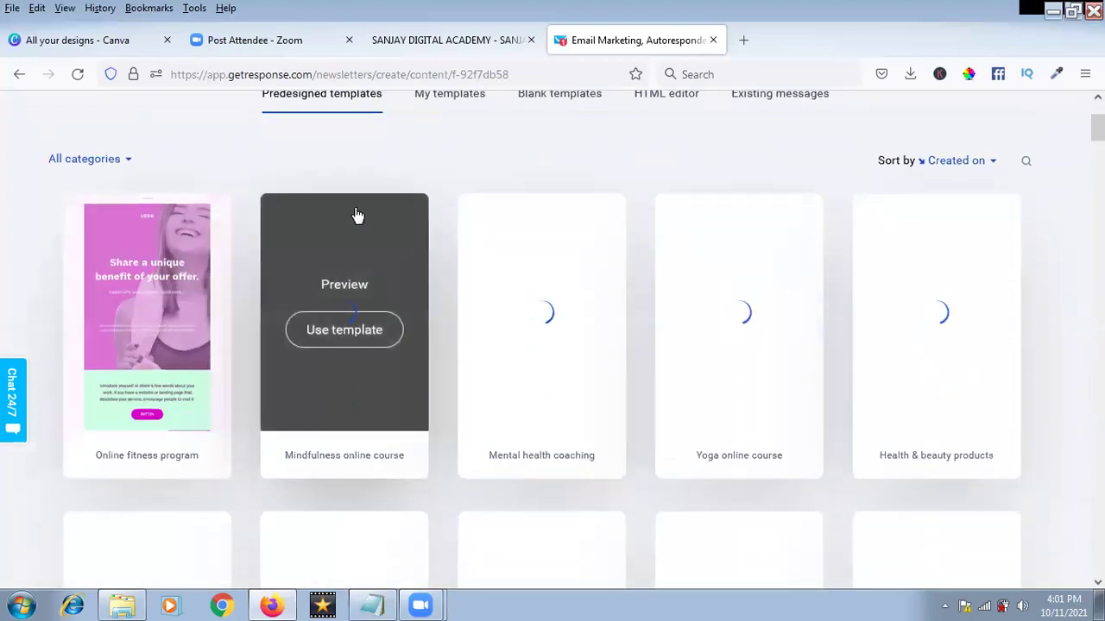
scroll(294, 379, "up", 2)
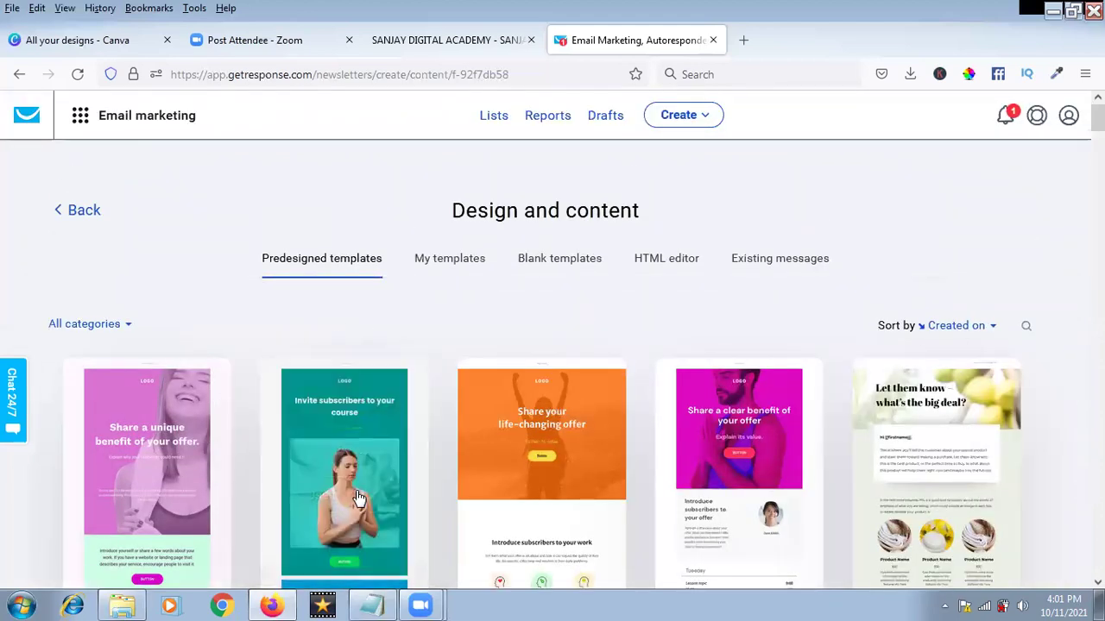
scroll(509, 319, "down", 4)
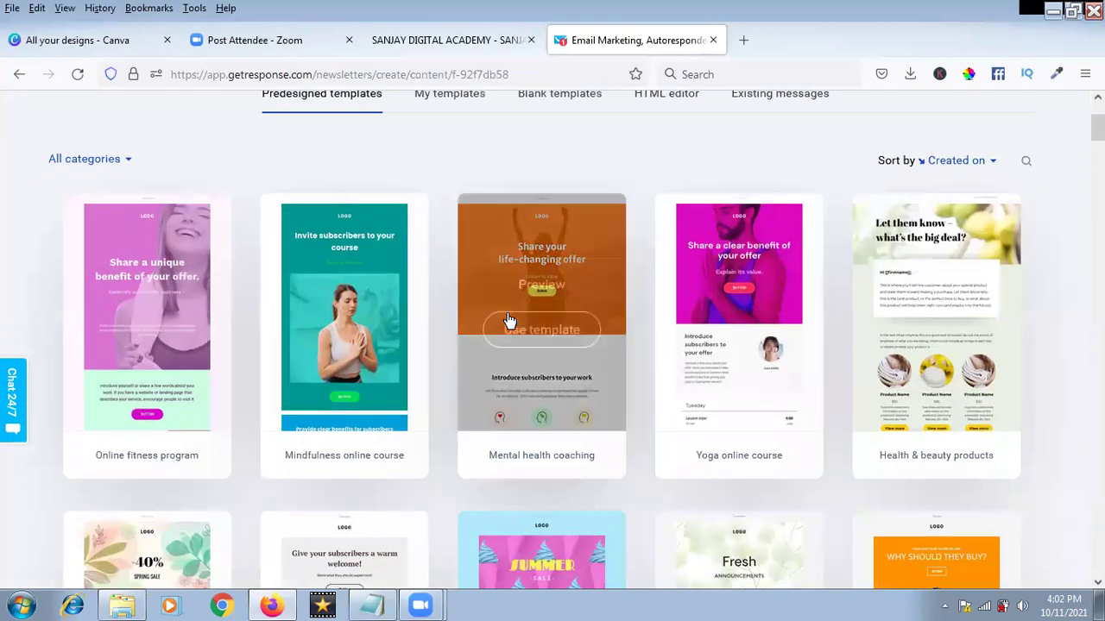
scroll(507, 318, "up", 5)
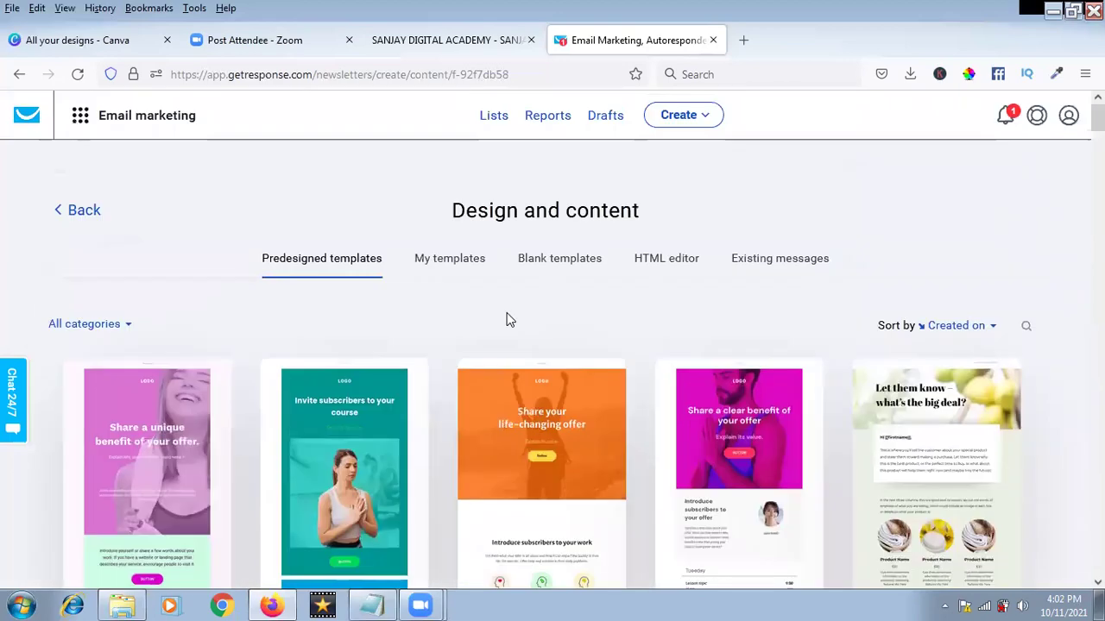
left_click(123, 327)
left_click(103, 416)
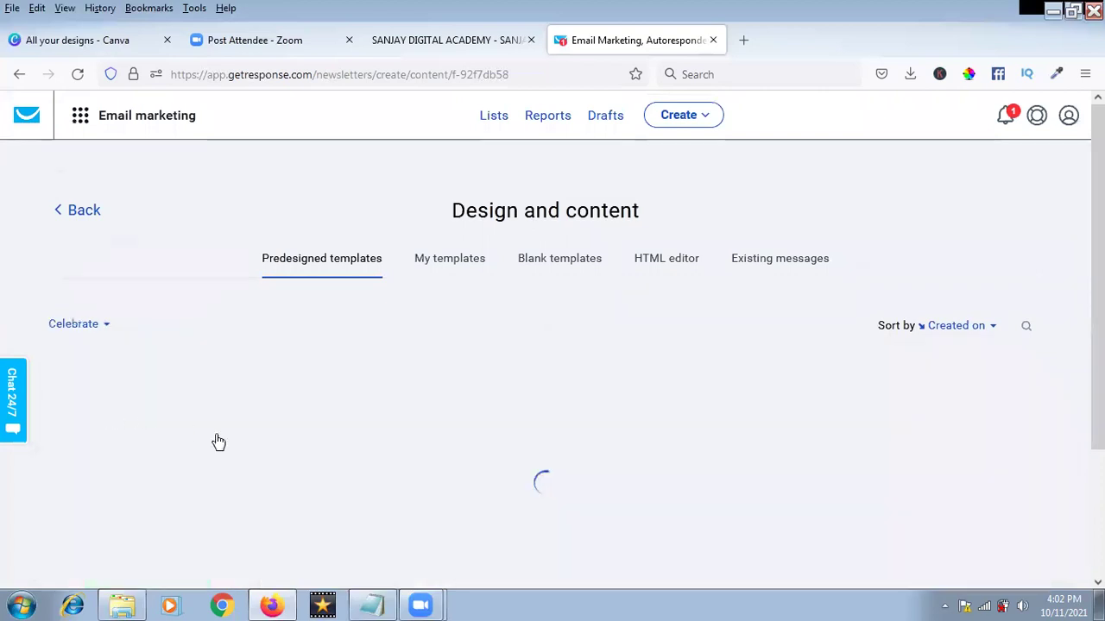
Look through the predesigned Celebrate templates for one that suits a Navratri greeting.
left_click(96, 326)
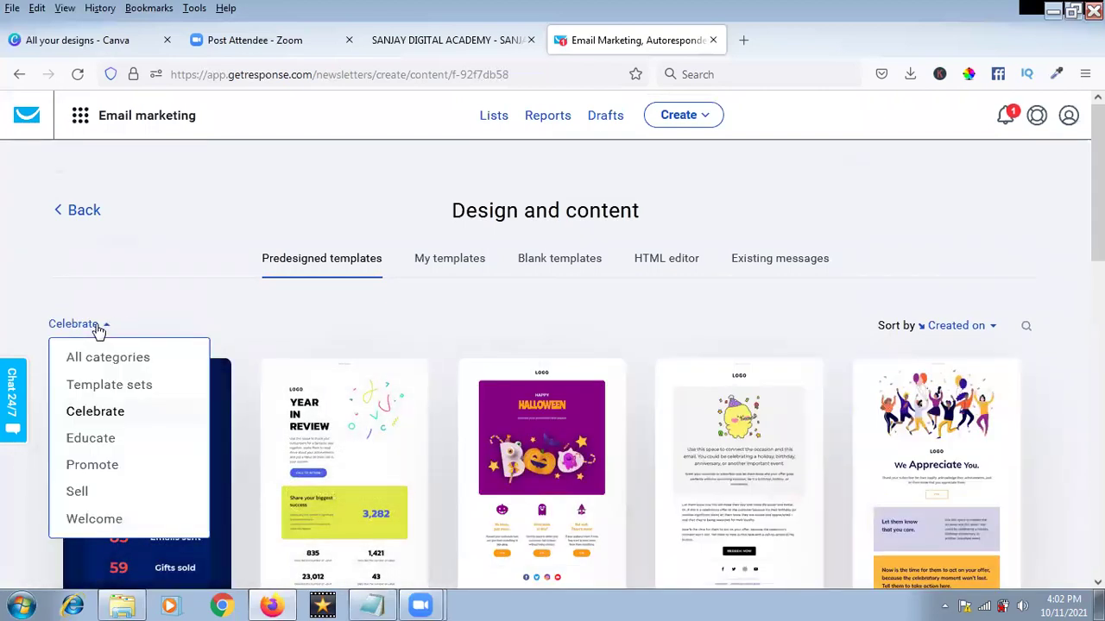
left_click(246, 326)
scroll(273, 434, "down", 2)
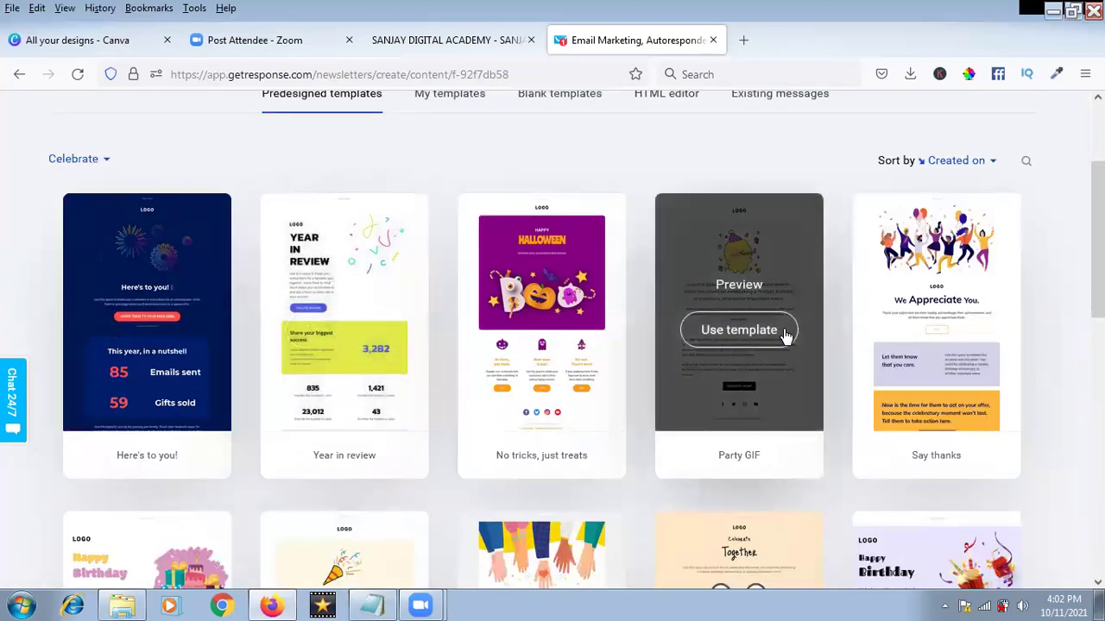
scroll(785, 335, "down", 2)
scroll(786, 335, "down", 3)
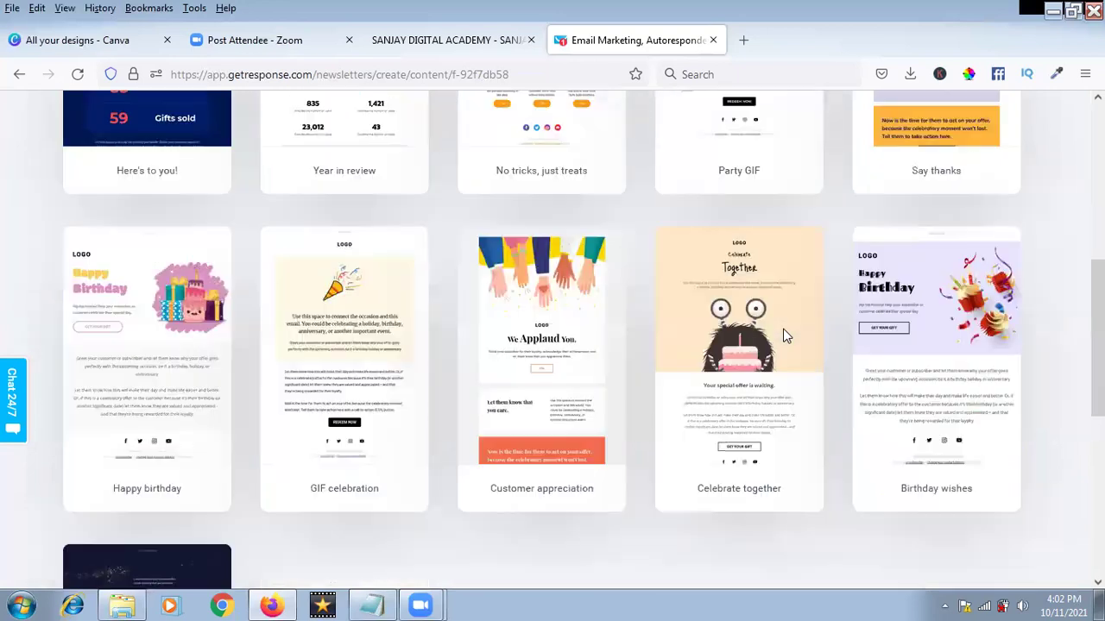
scroll(786, 335, "up", 1)
scroll(786, 337, "up", 1)
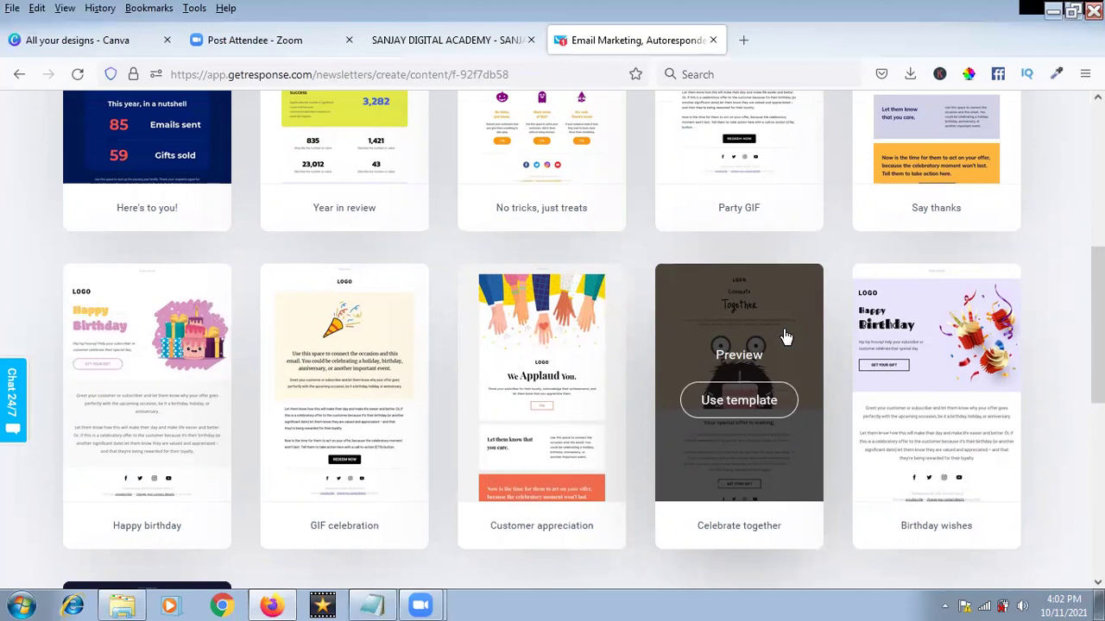
scroll(784, 333, "up", 1)
scroll(782, 331, "up", 2)
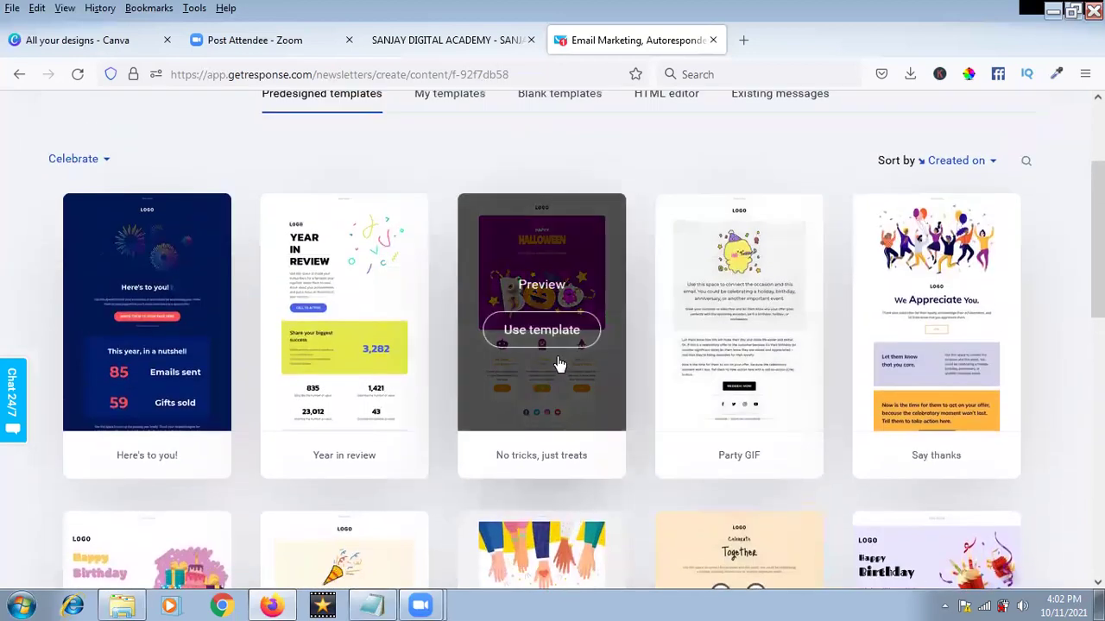
scroll(938, 218, "up", 2)
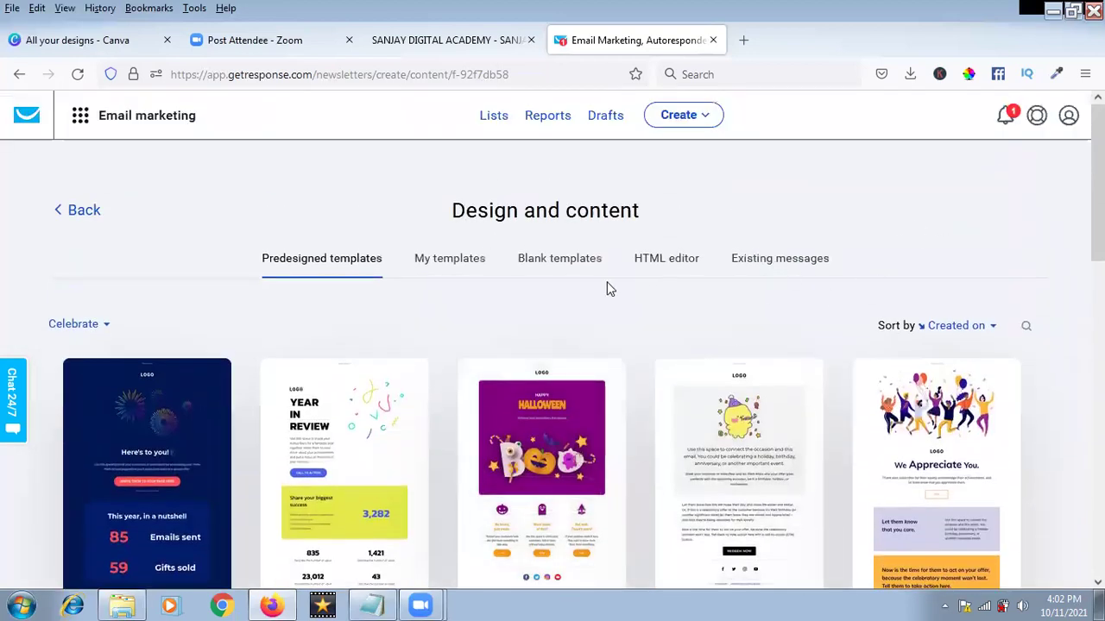
Start the message design from the completely blank template among the blank layouts.
left_click(555, 266)
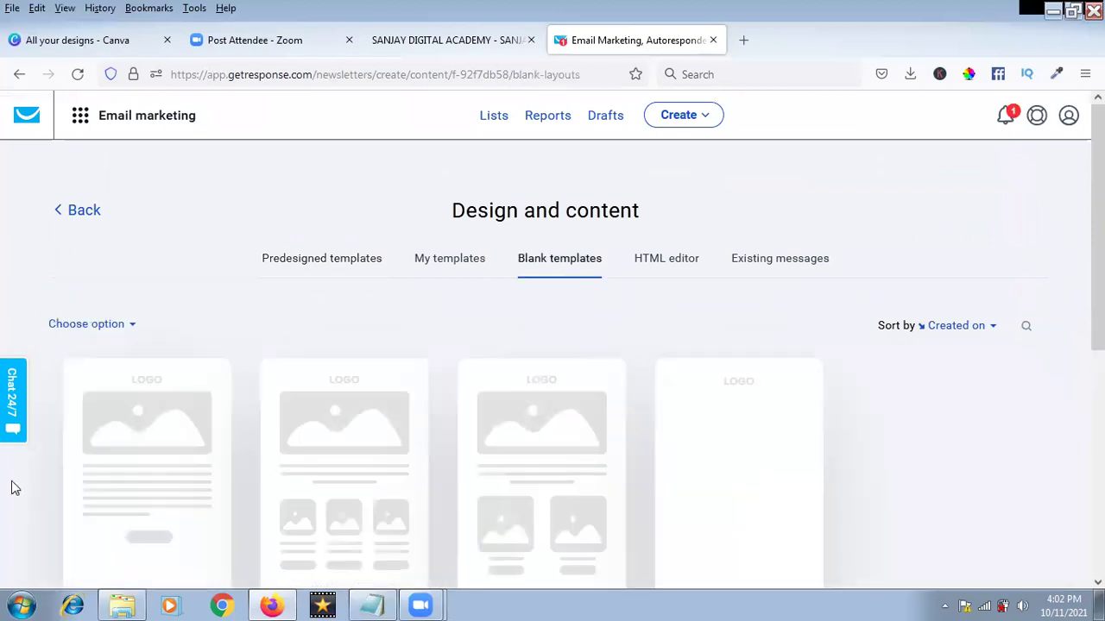
scroll(688, 370, "down", 1)
left_click(709, 366)
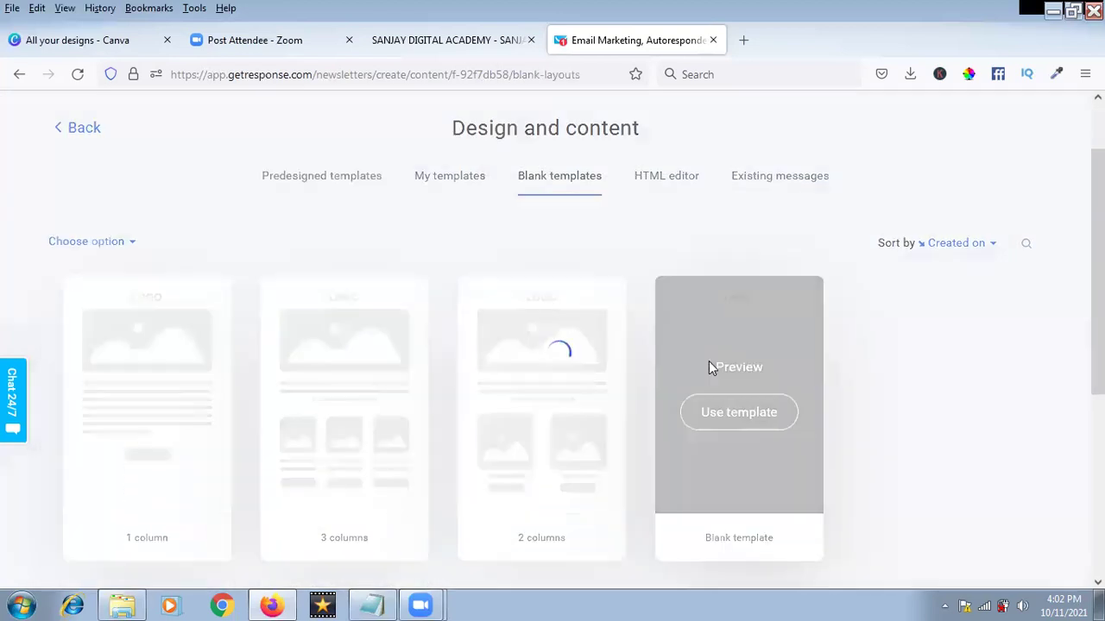
Switch to Notepad, copy the entire prepared greeting text and minimize its window.
left_click(382, 604)
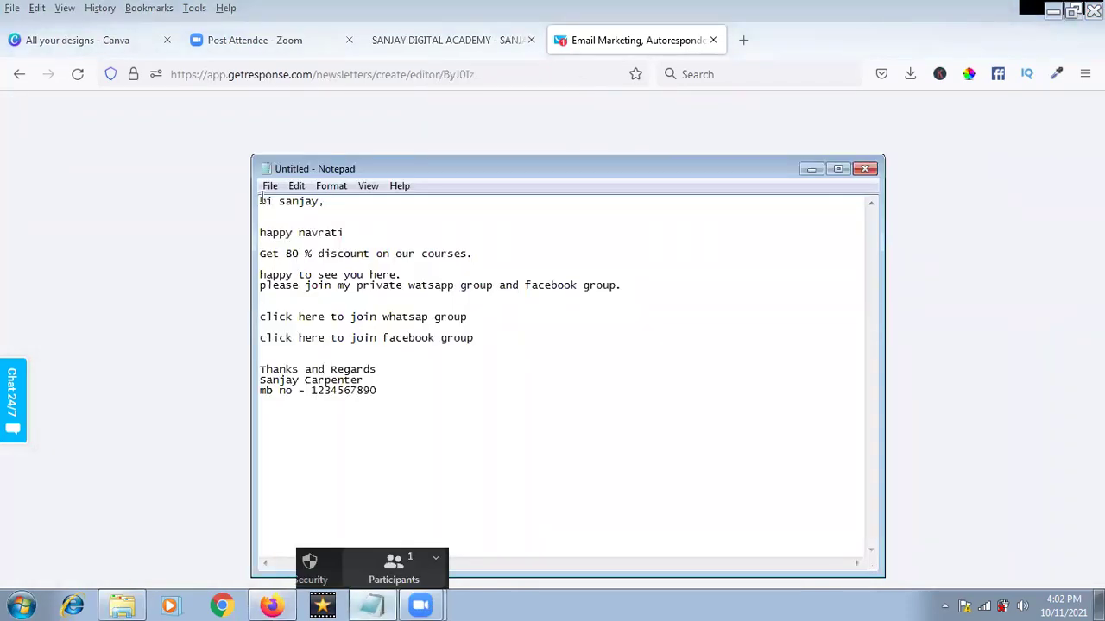
left_click_drag(261, 199, 320, 344)
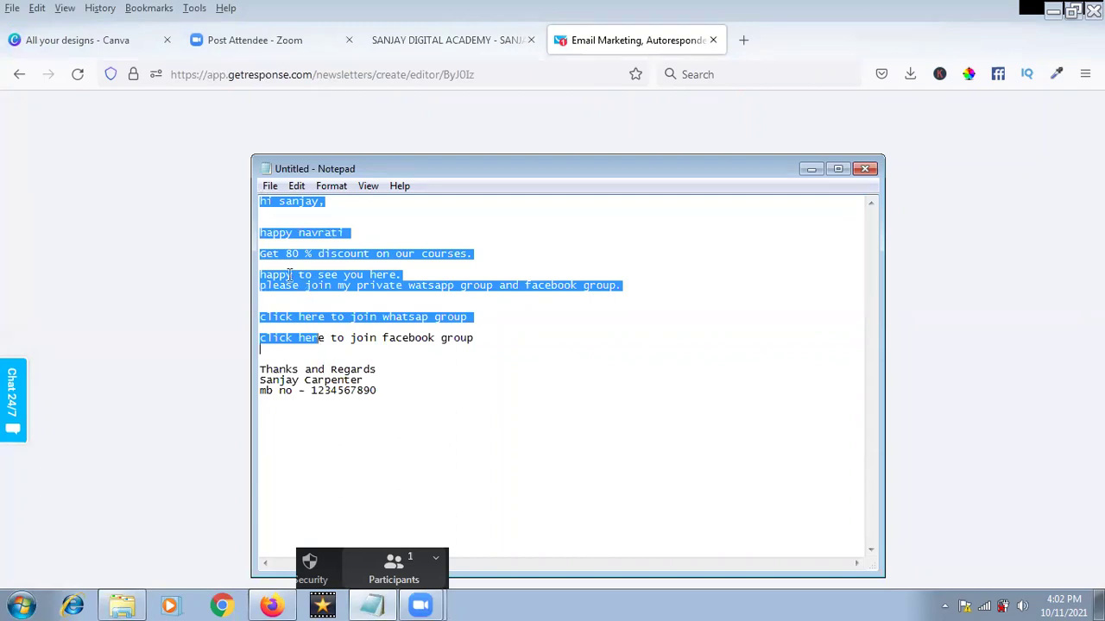
key("ctrl+a")
right_click(296, 278)
left_click(348, 331)
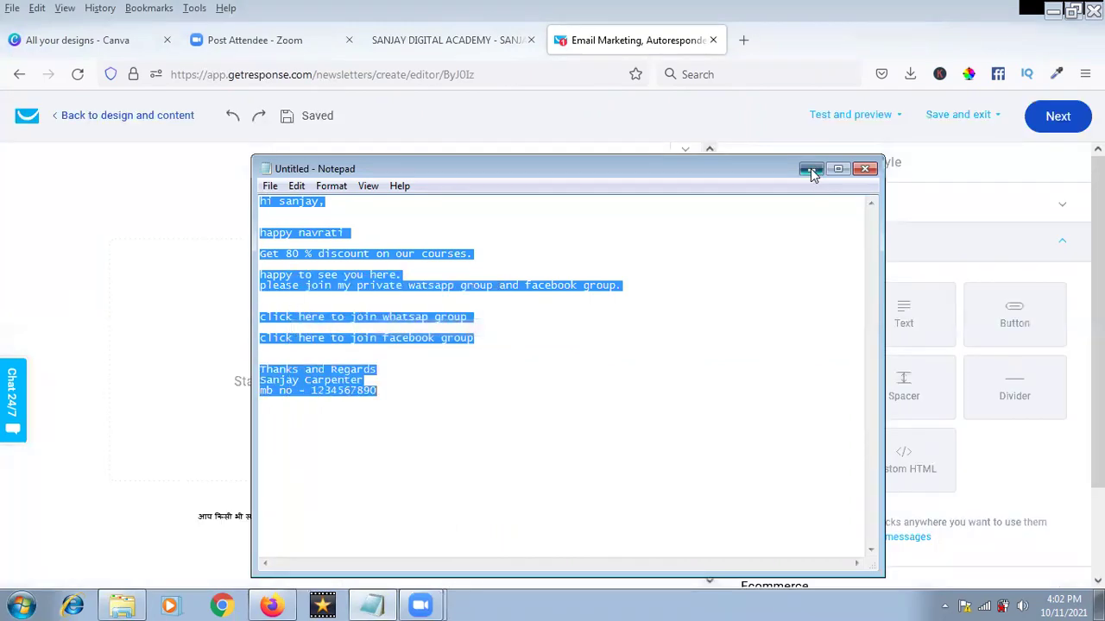
left_click(811, 170)
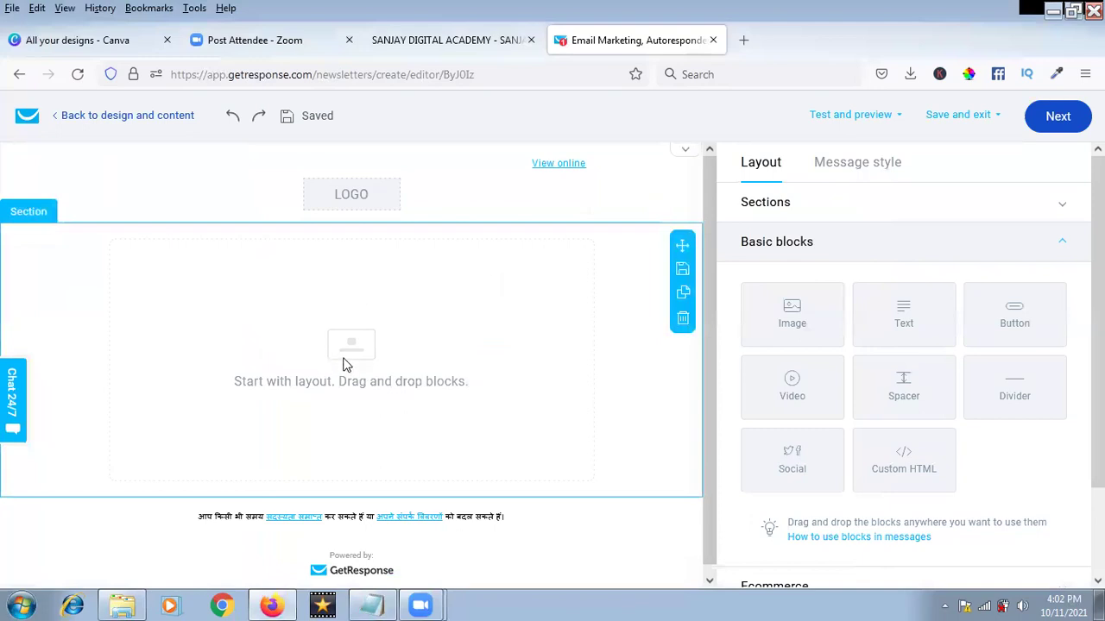
Add a text block to the empty section, paste the copied greeting text into it and remove the name after "hi".
left_click_drag(917, 322, 373, 363)
left_click(287, 300)
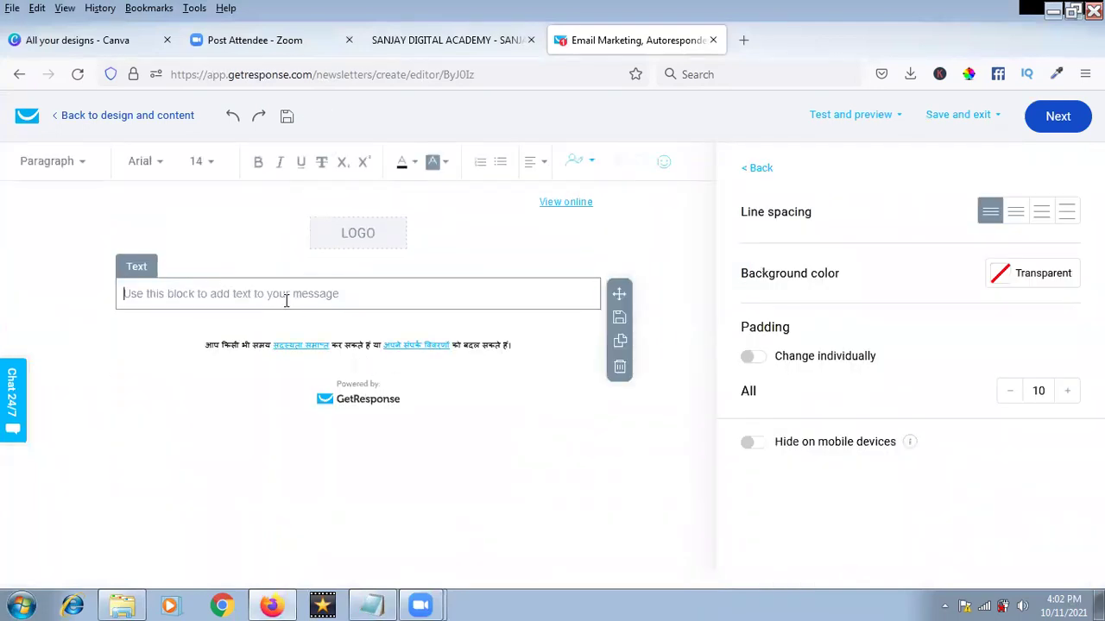
key("ctrl+v")
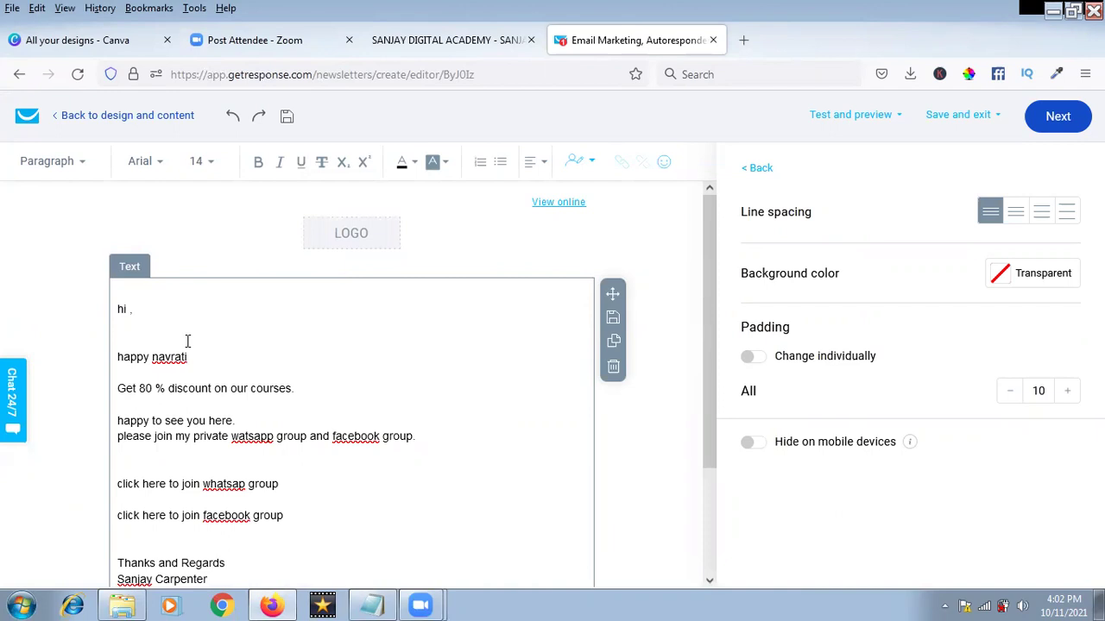
Insert the firstname contact field between "hi" and the comma in the greeting line.
left_click(574, 161)
scroll(651, 371, "down", 5)
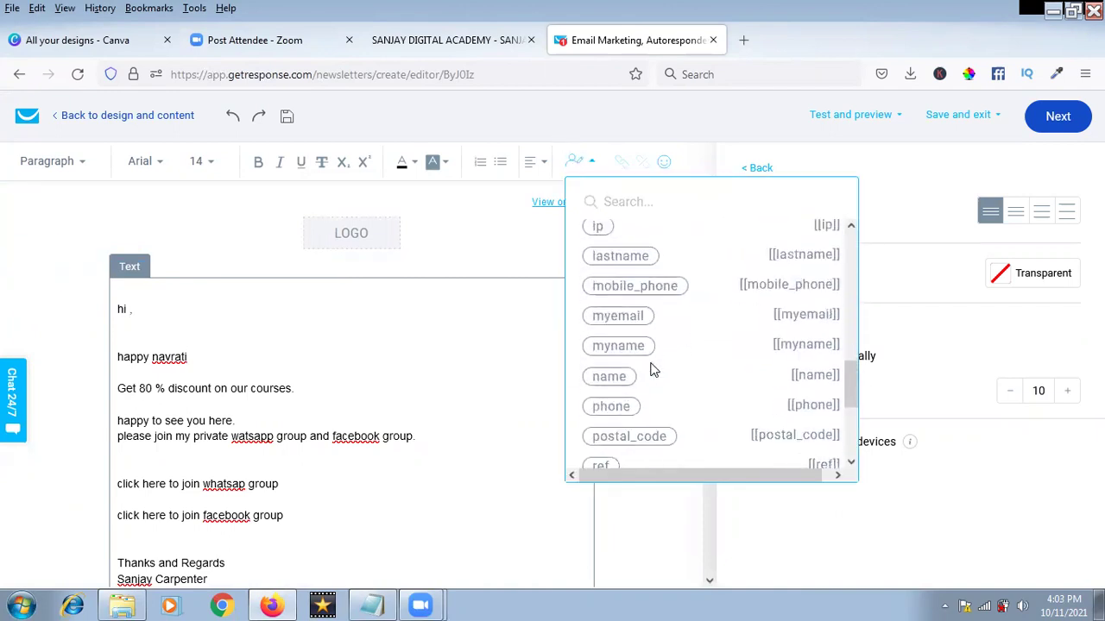
scroll(653, 370, "up", 5)
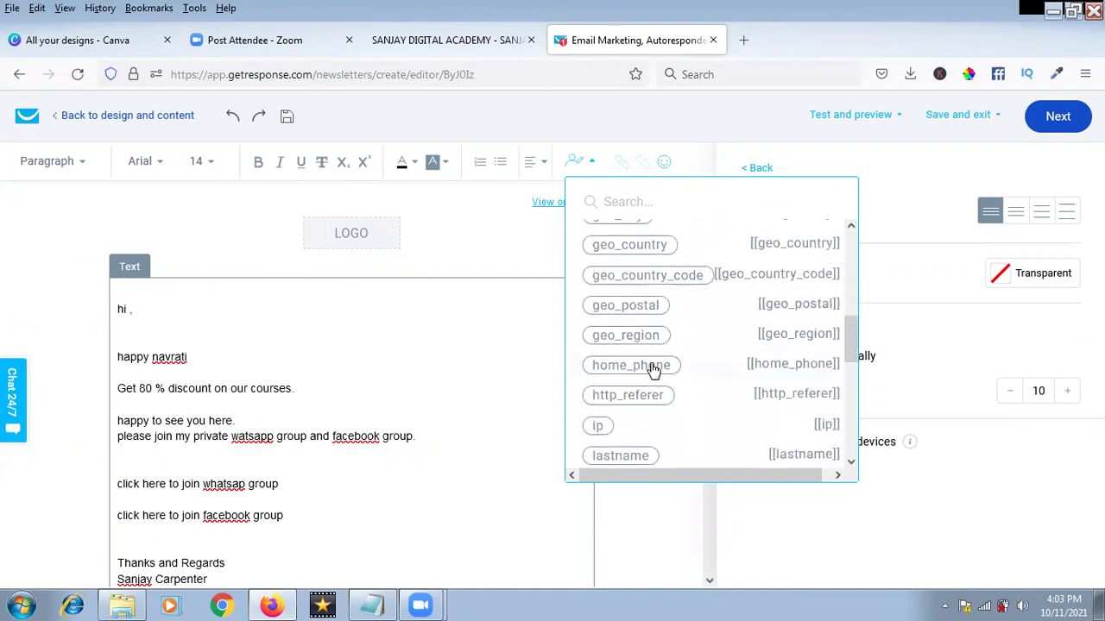
left_click(625, 232)
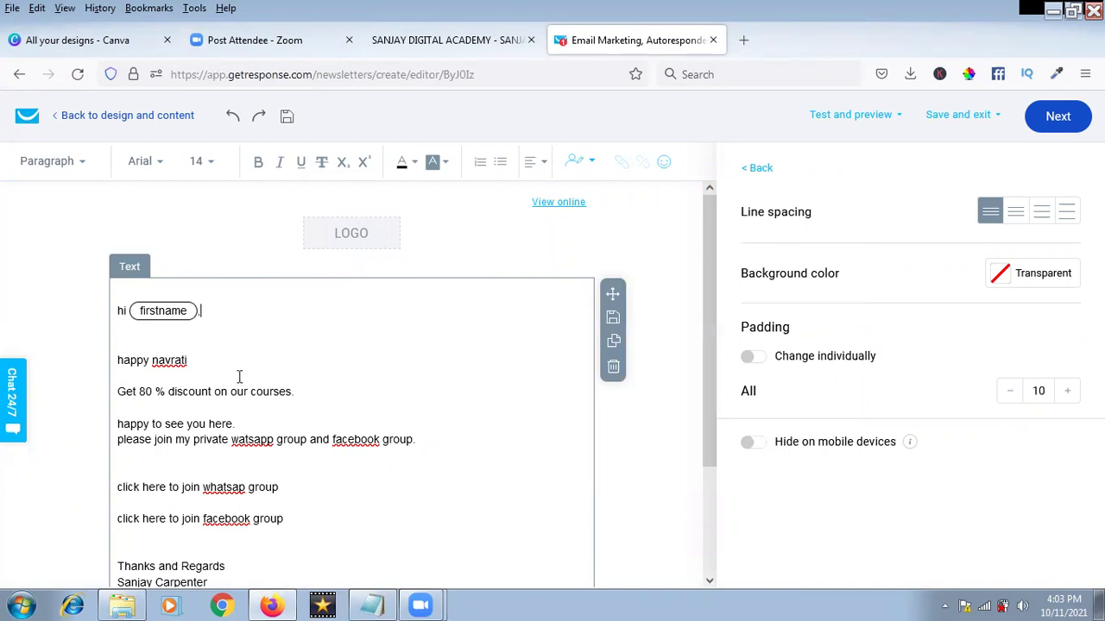
scroll(118, 408, "down", 2)
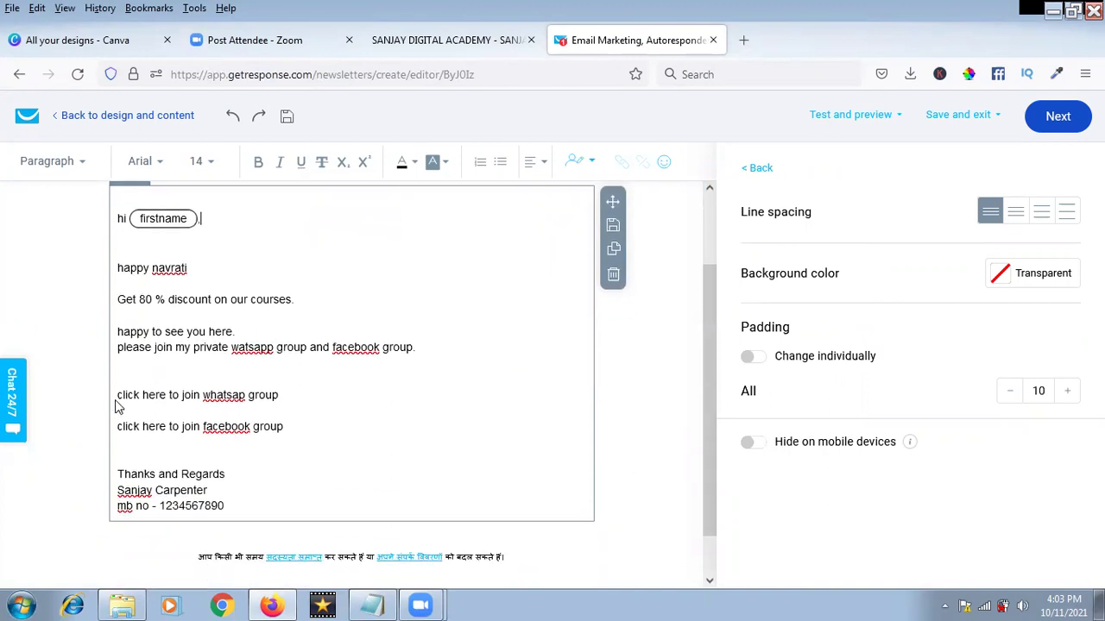
left_click_drag(118, 398, 294, 395)
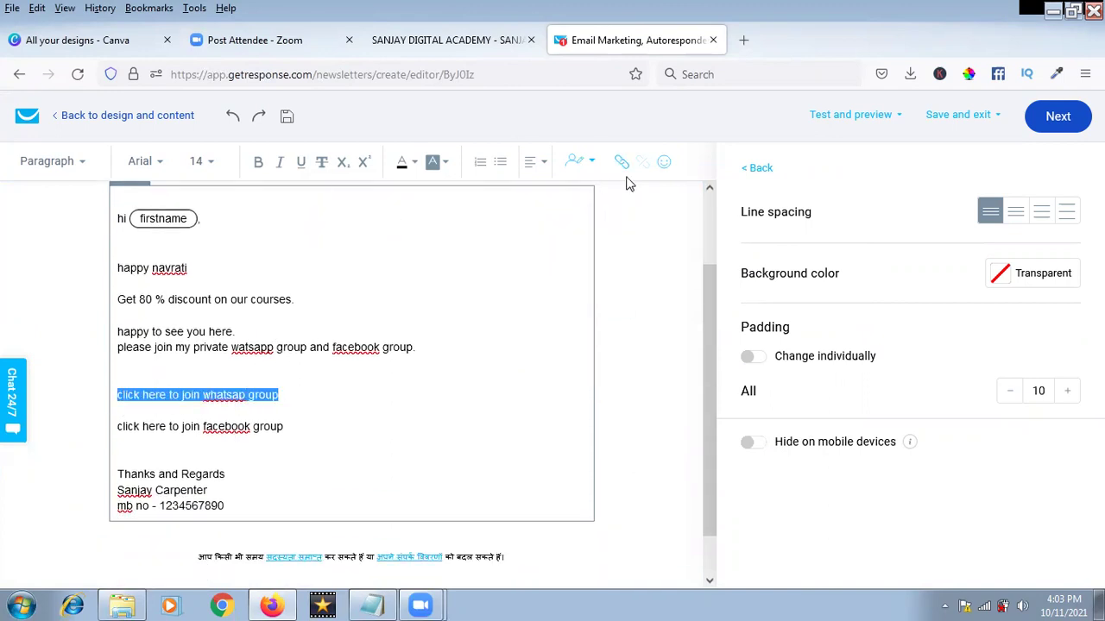
left_click(626, 163)
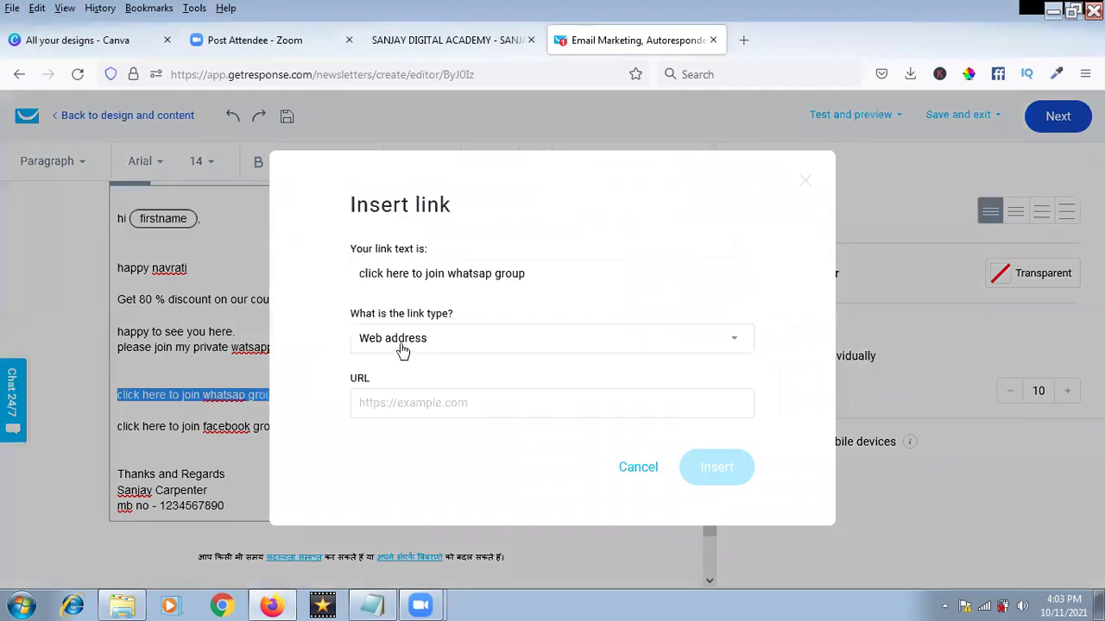
left_click(408, 403)
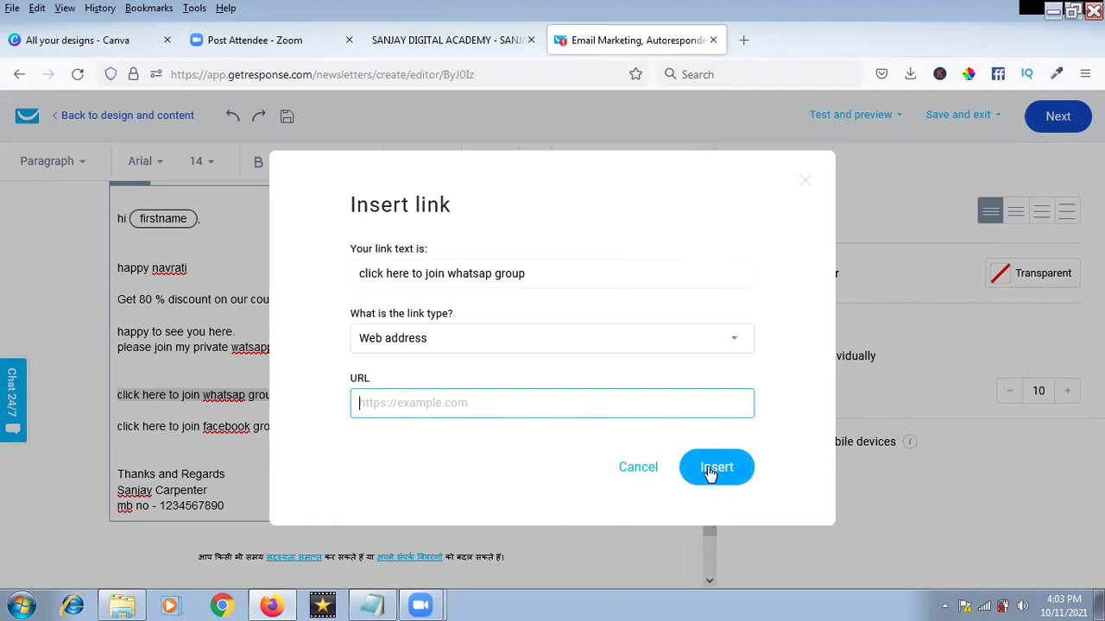
left_click(637, 467)
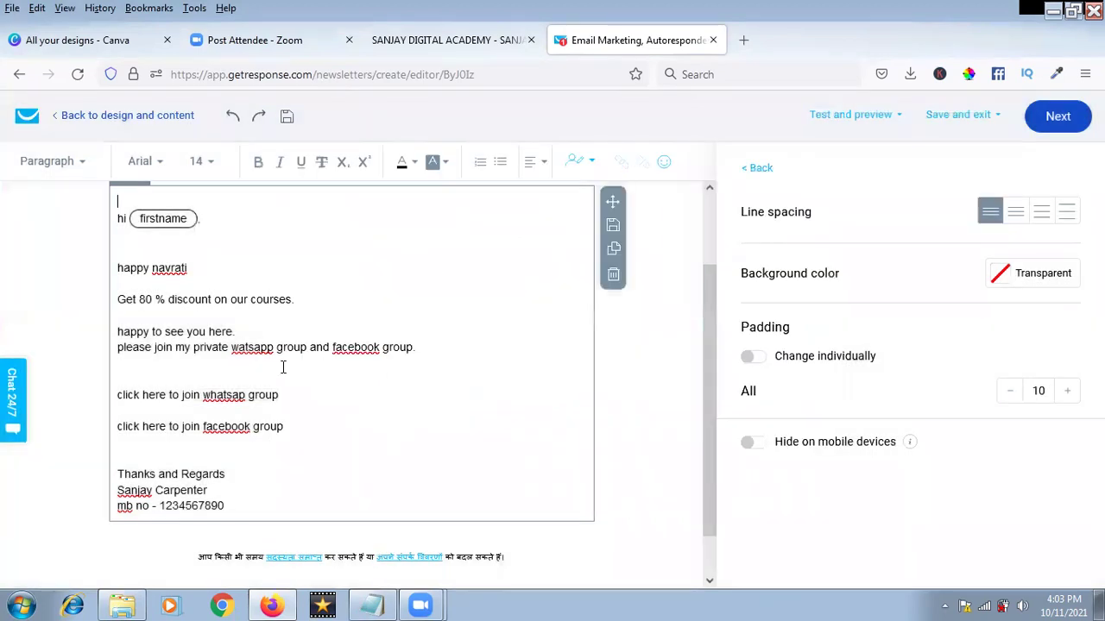
Color the "click here to join whatsap group" line dark blue-violet and make it bold.
left_click_drag(291, 397, 104, 400)
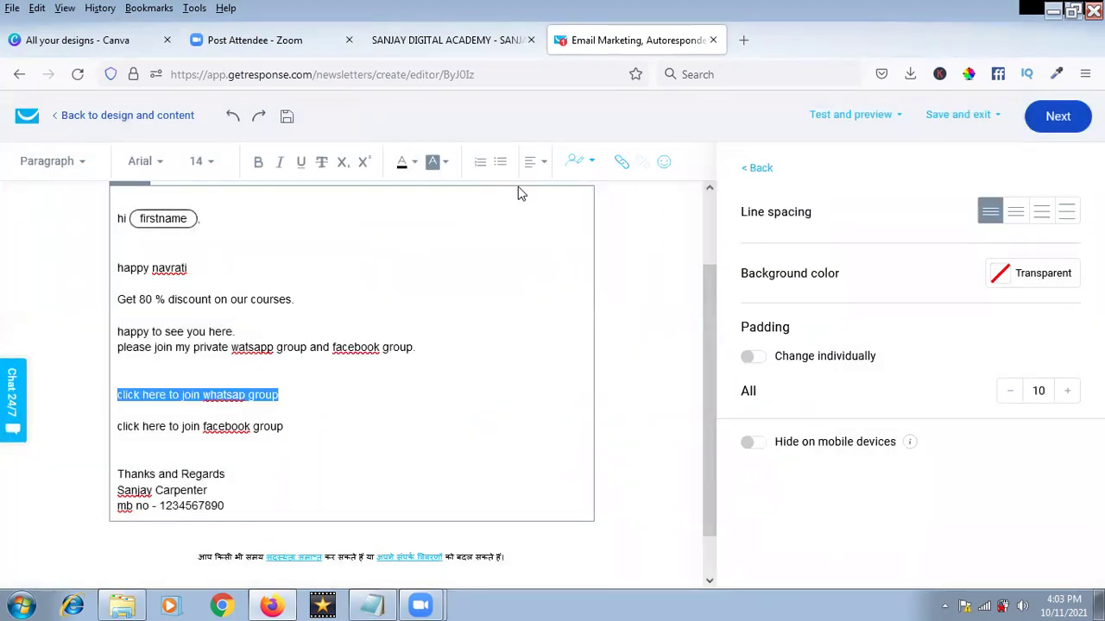
left_click(414, 164)
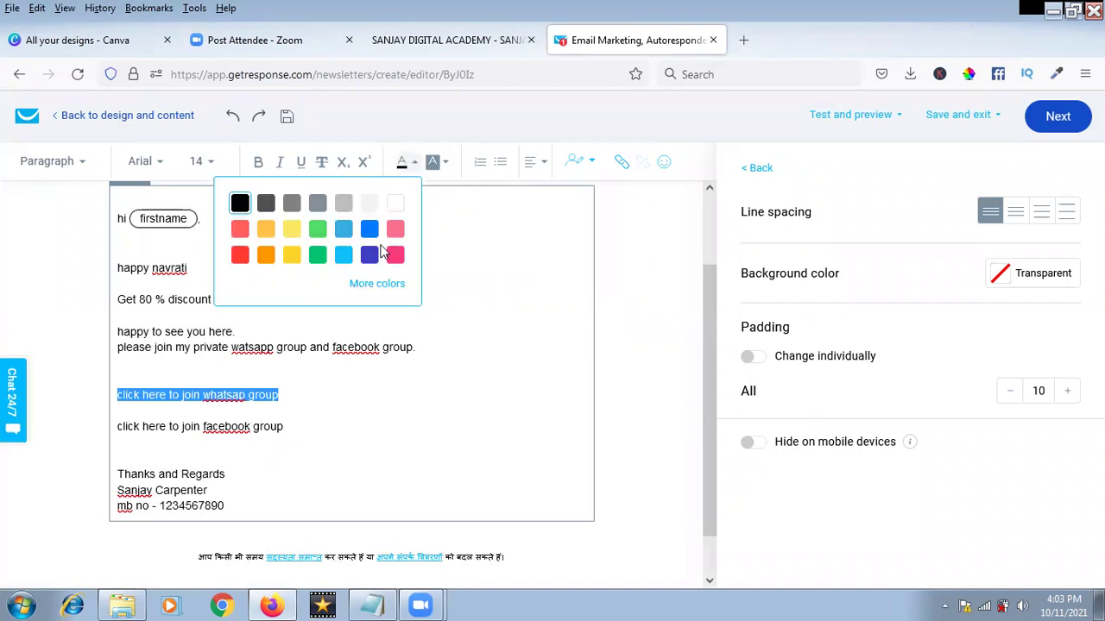
left_click(369, 231)
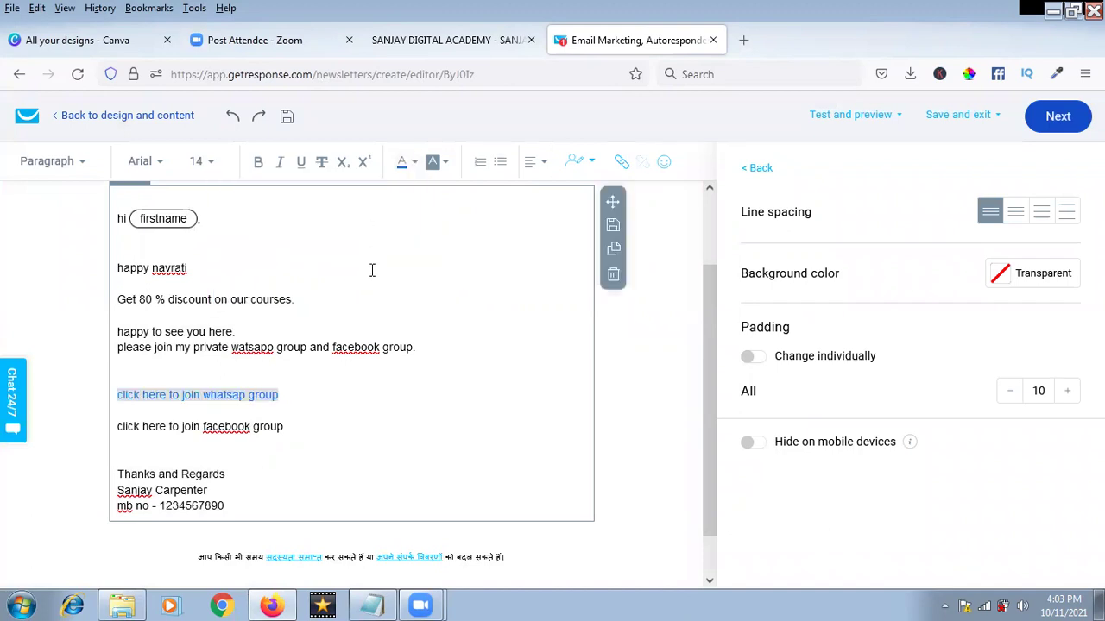
left_click(403, 164)
left_click(369, 254)
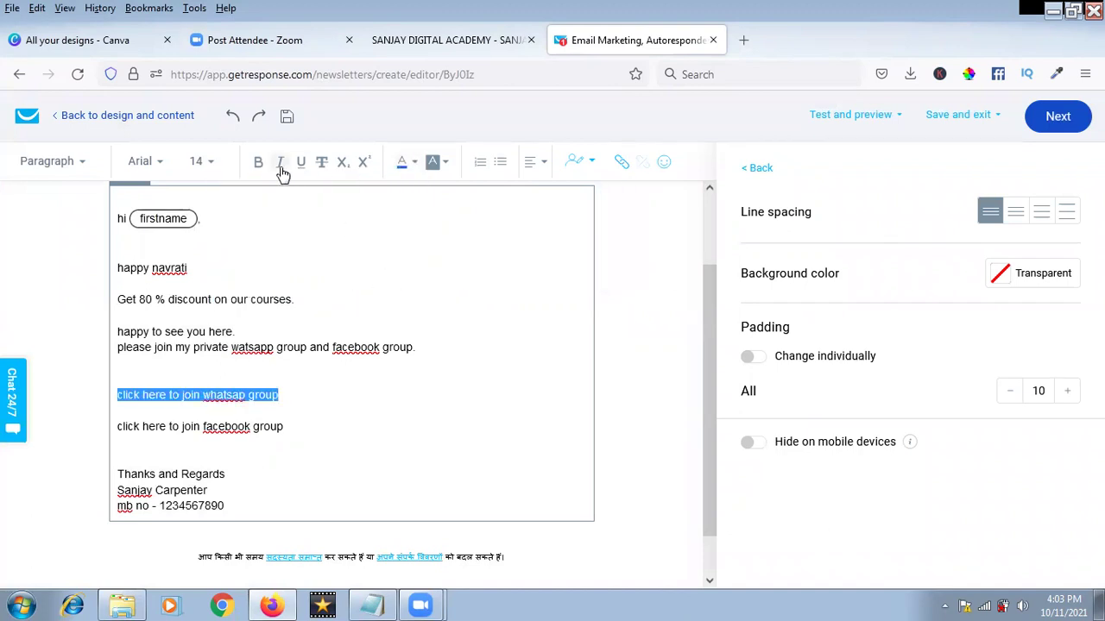
left_click(258, 161)
left_click(327, 413)
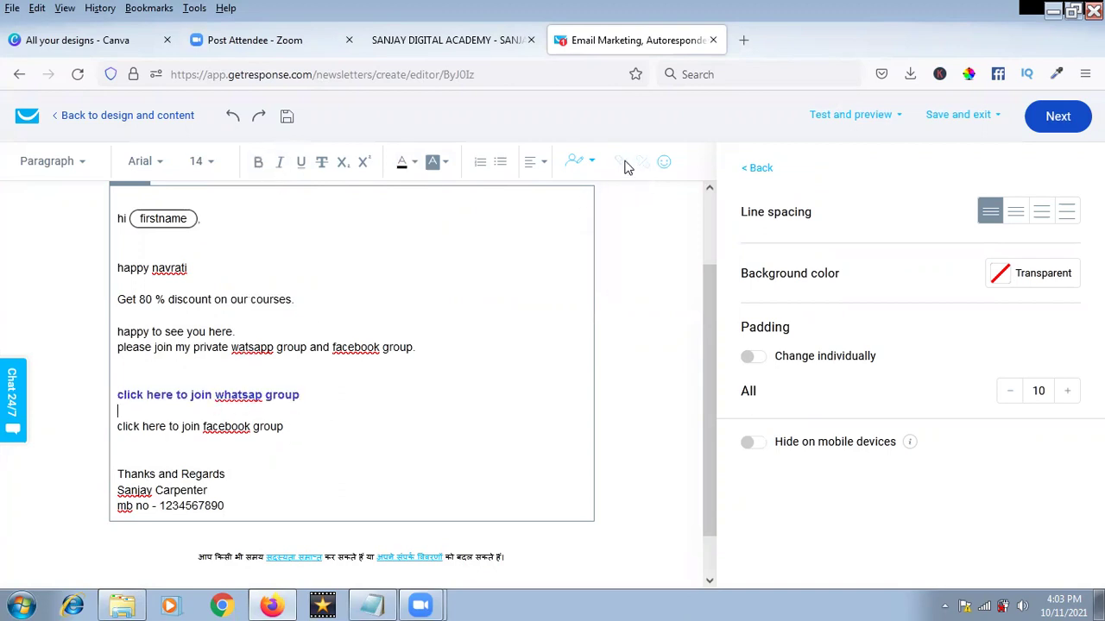
left_click(163, 407)
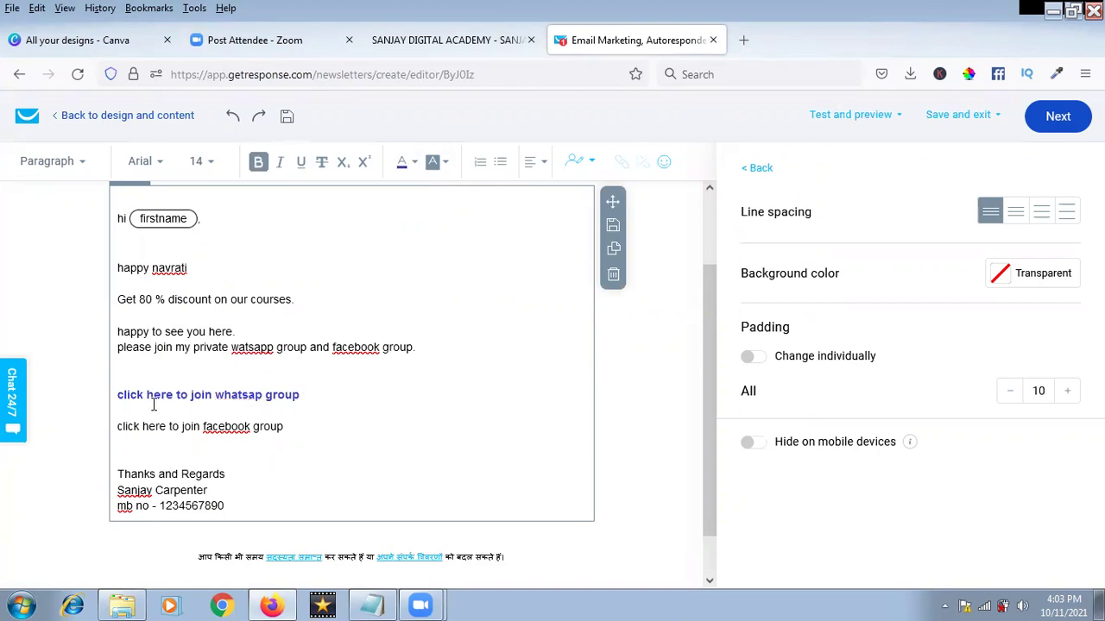
left_click_drag(300, 397, 115, 402)
left_click(621, 162)
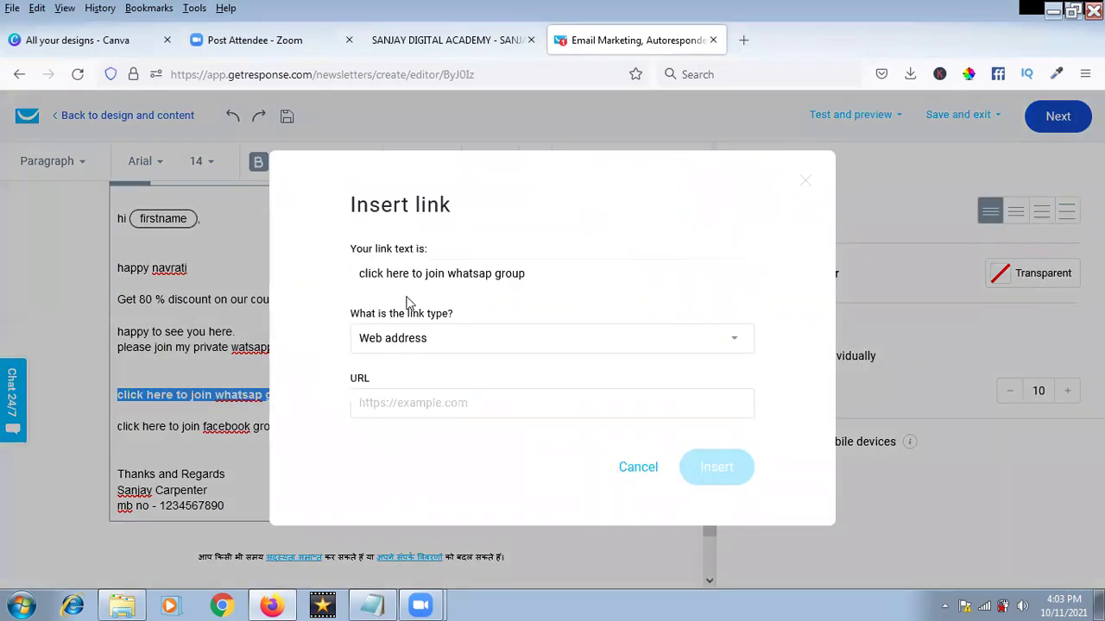
left_click(407, 347)
left_click(399, 397)
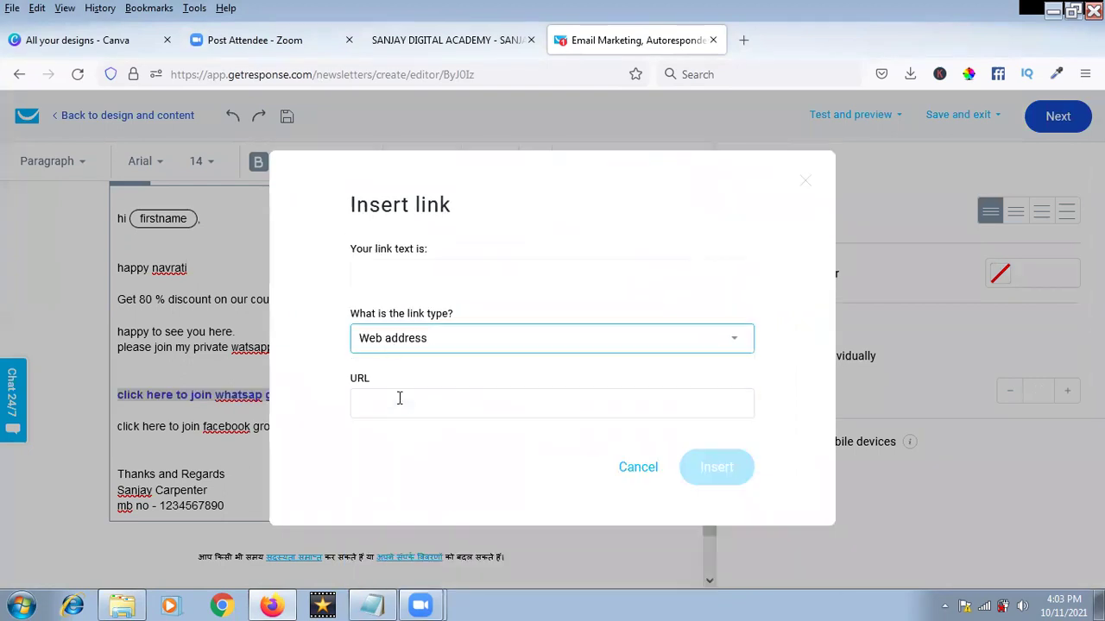
left_click(655, 471)
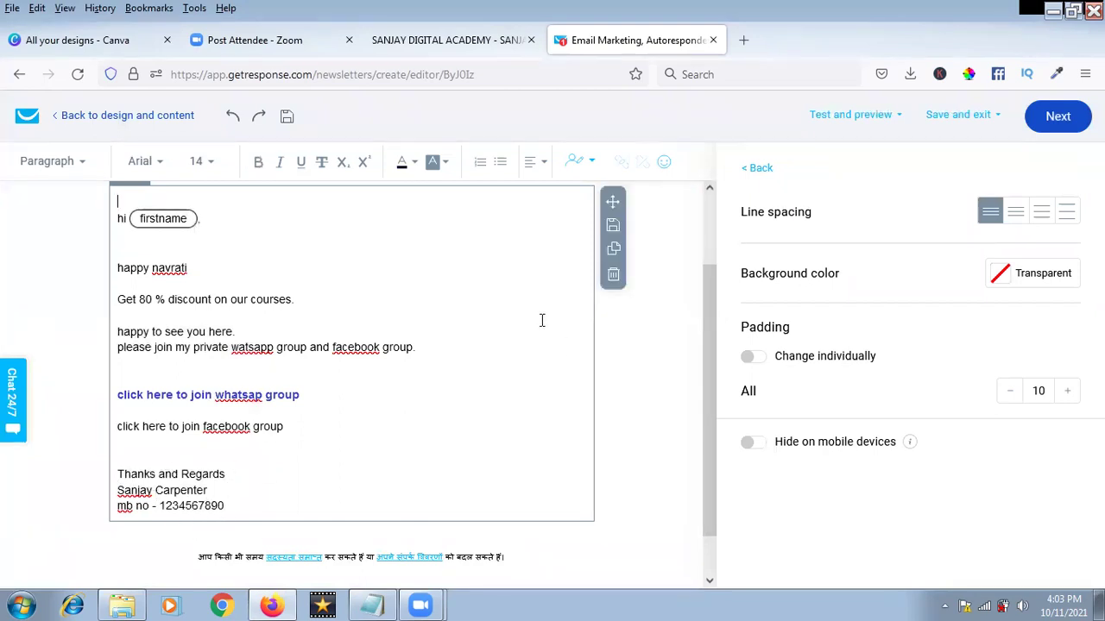
Finish the message design and review the newsletter's recipients, content and sending settings.
left_click(1049, 119)
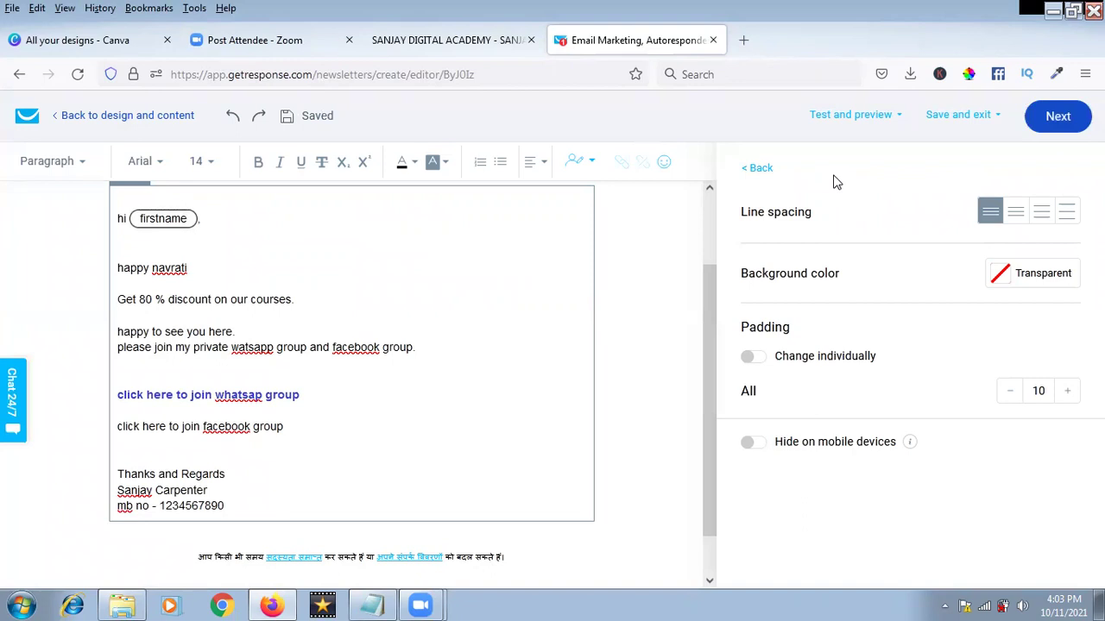
left_click(1051, 126)
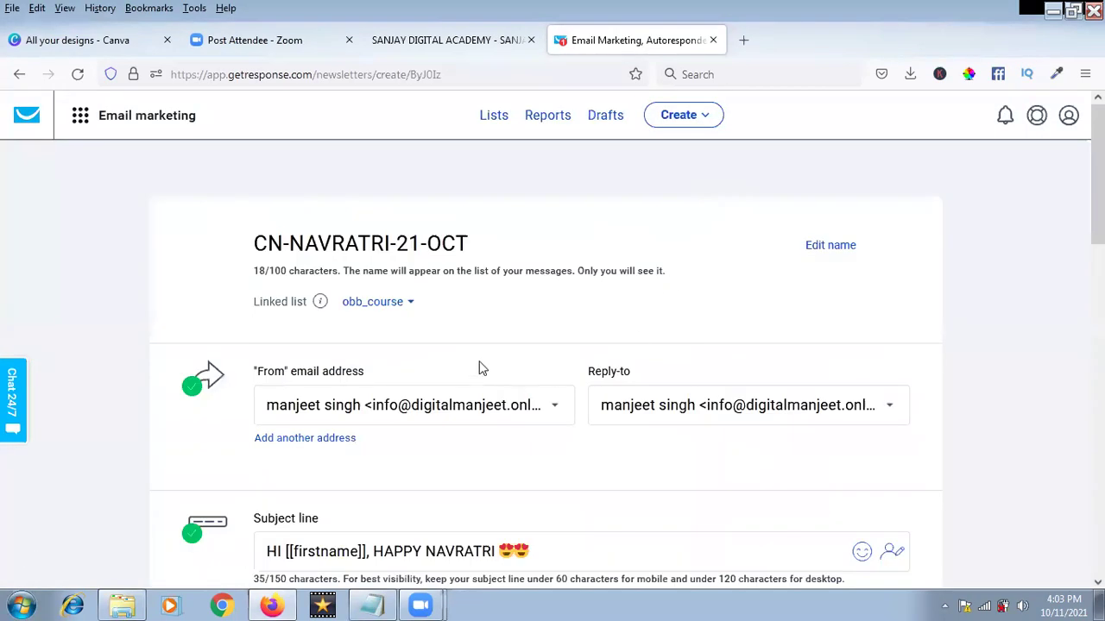
scroll(476, 345, "down", 4)
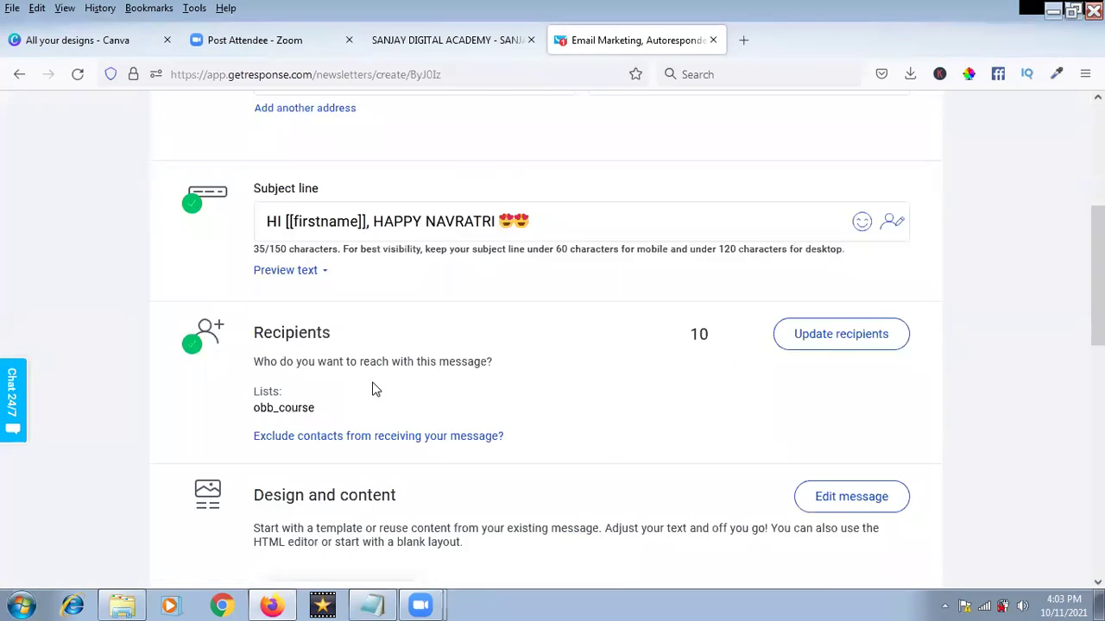
scroll(375, 390, "down", 4)
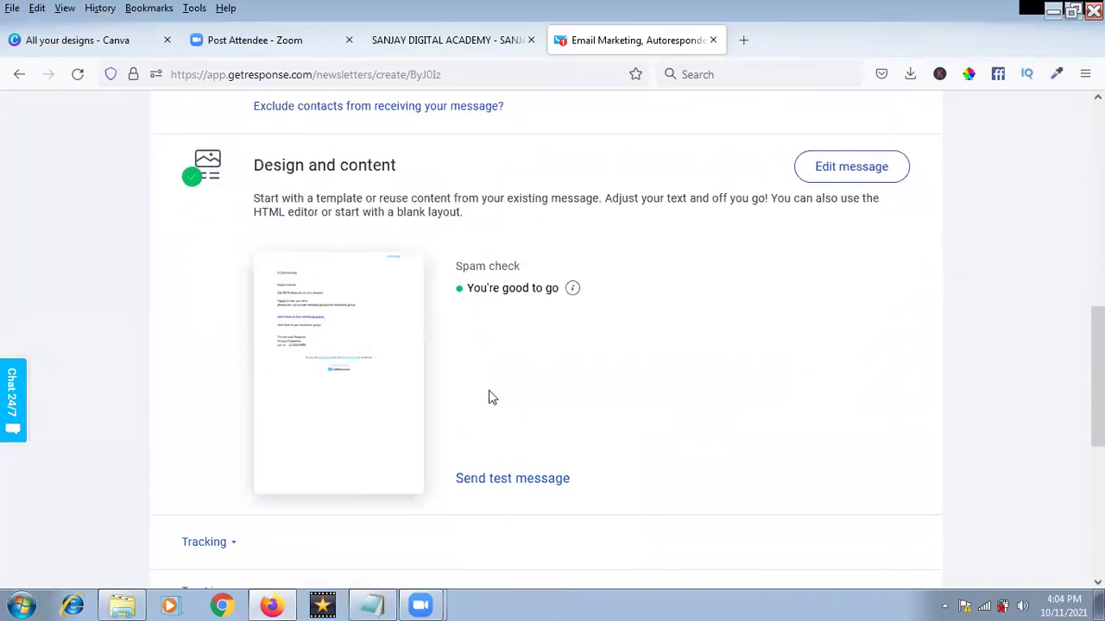
scroll(488, 390, "down", 3)
scroll(508, 252, "down", 2)
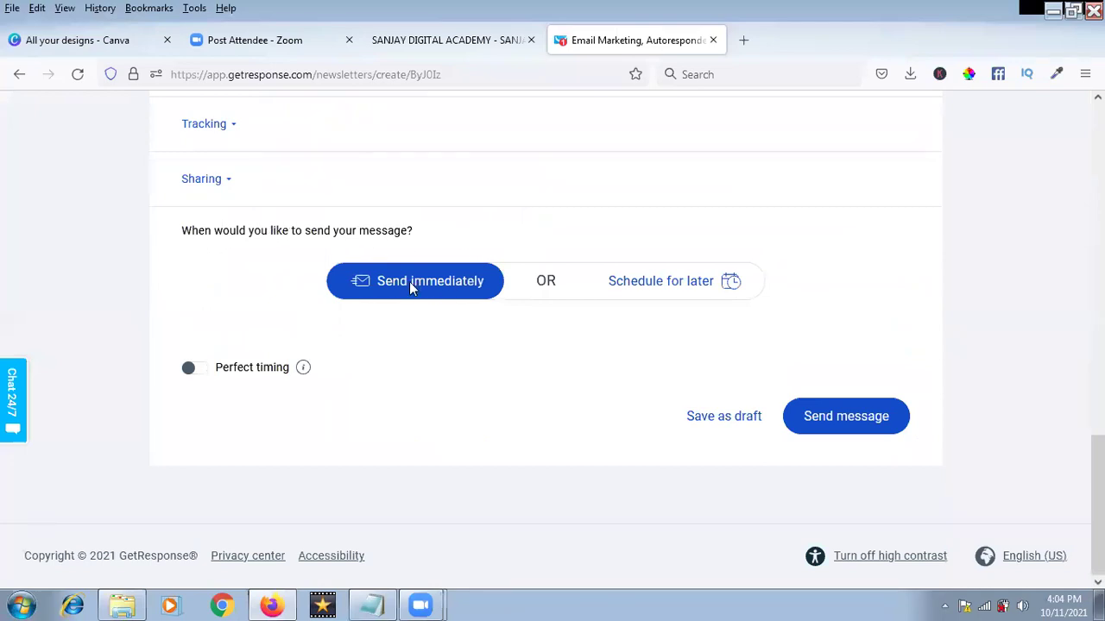
Switch the sending option to Schedule for later and read the explanations of Time travel and Perfect timing.
left_click(665, 287)
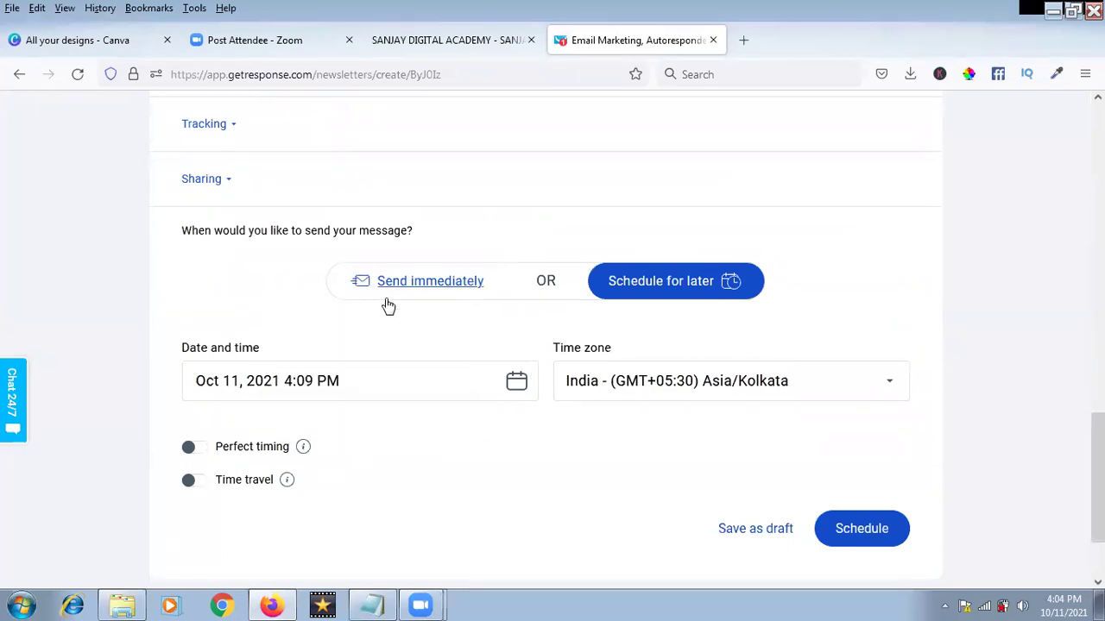
scroll(387, 302, "down", 2)
scroll(387, 299, "down", 1)
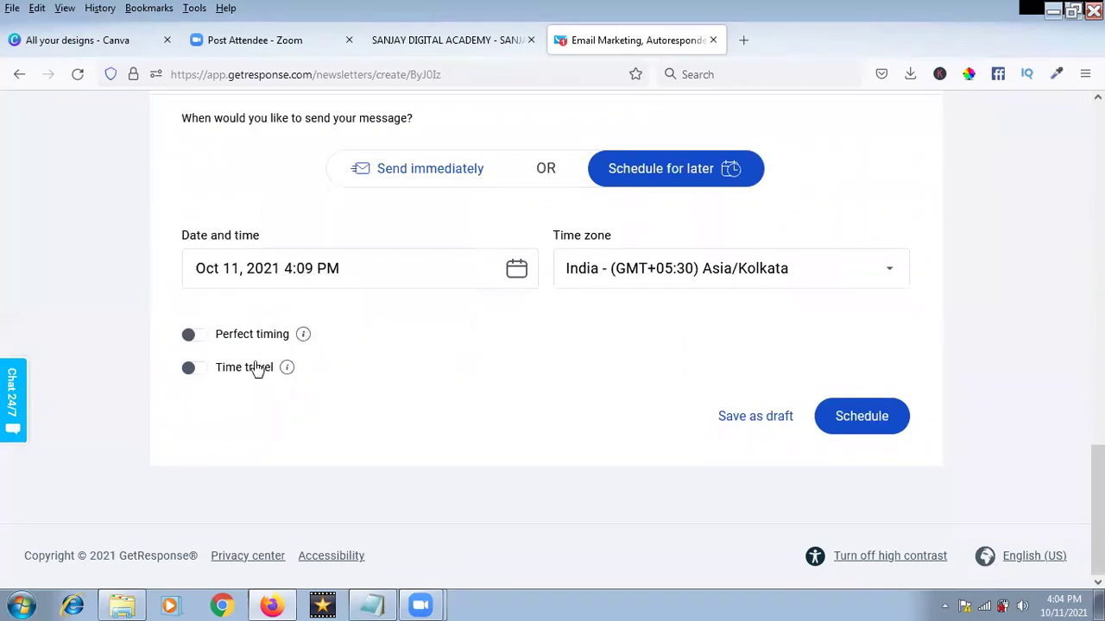
mouse_move(290, 370)
mouse_move(305, 338)
Leave the newsletter setup through the message editor and the design and content page, and return to the dashboard.
scroll(634, 365, "up", 10)
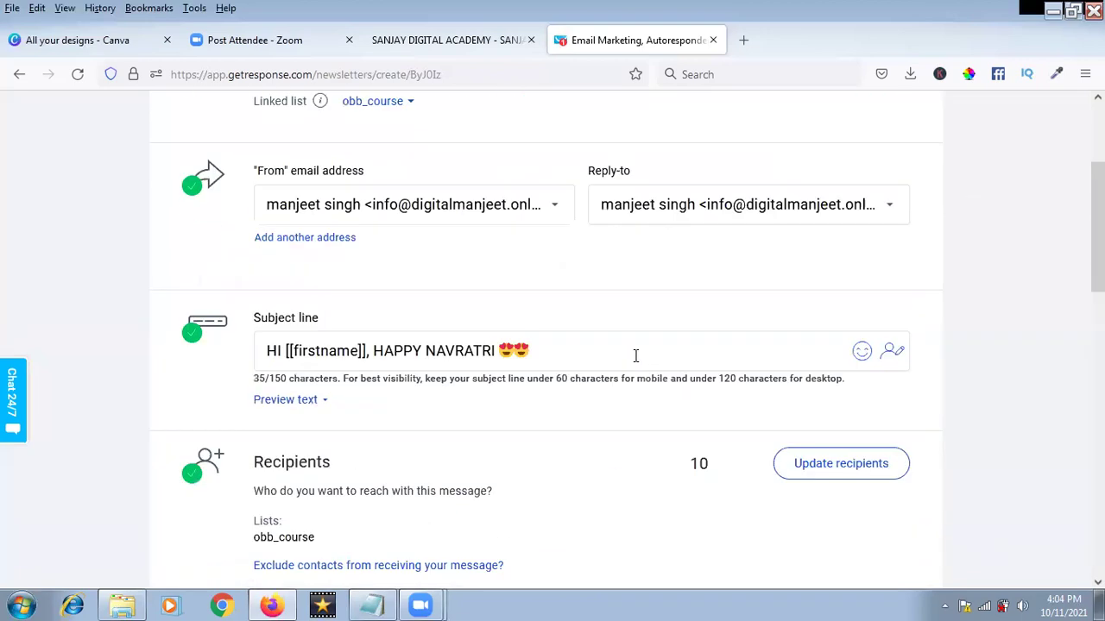
scroll(636, 356, "up", 3)
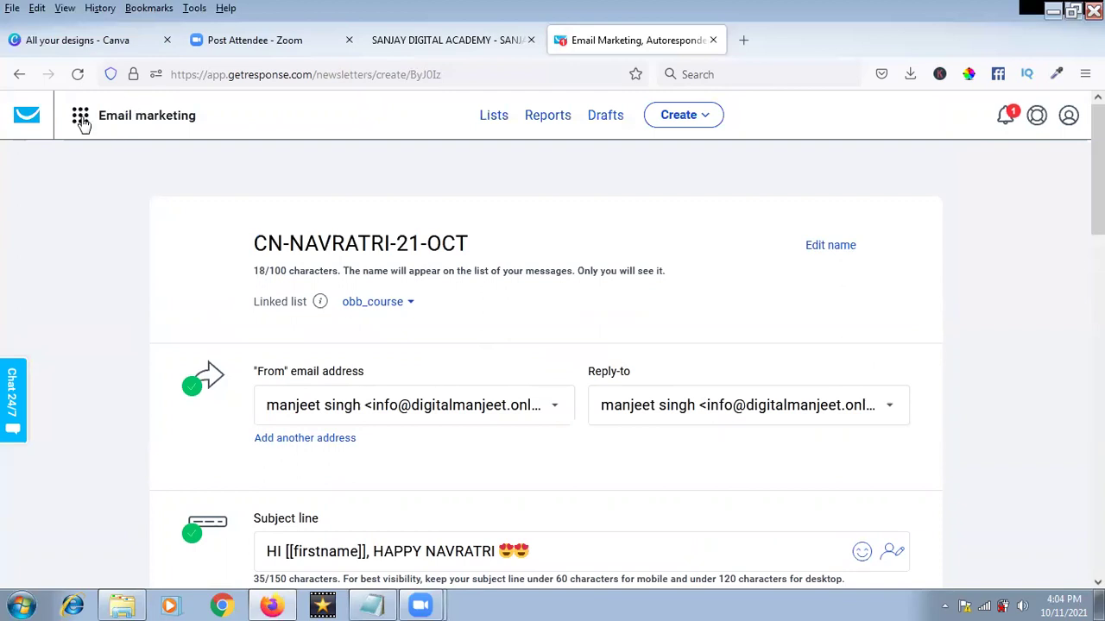
left_click(82, 118)
left_click(554, 189)
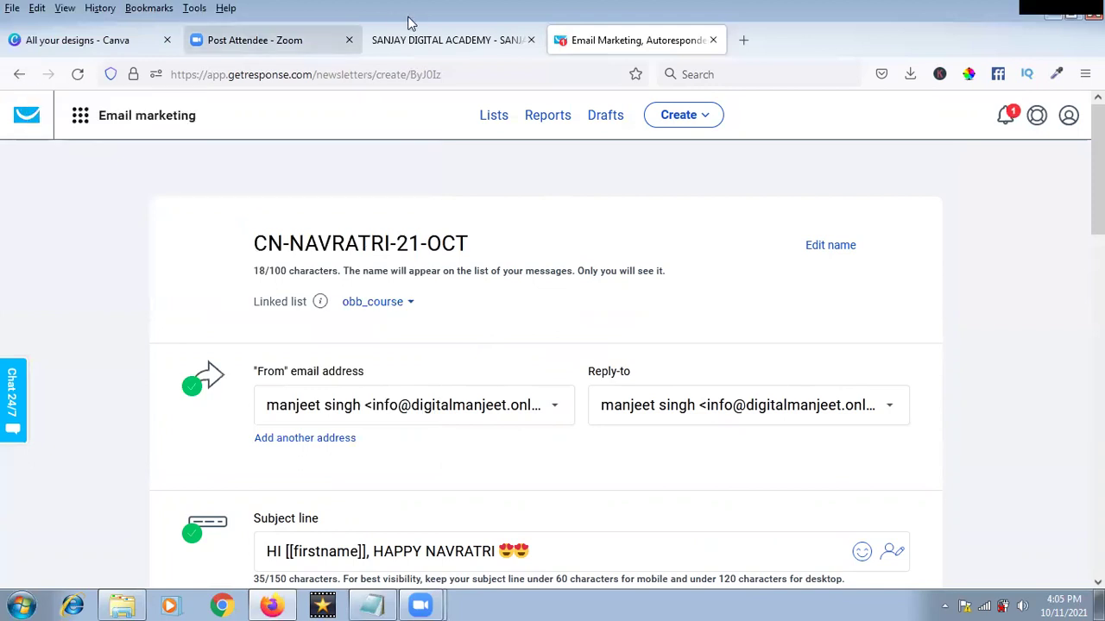
left_click(21, 75)
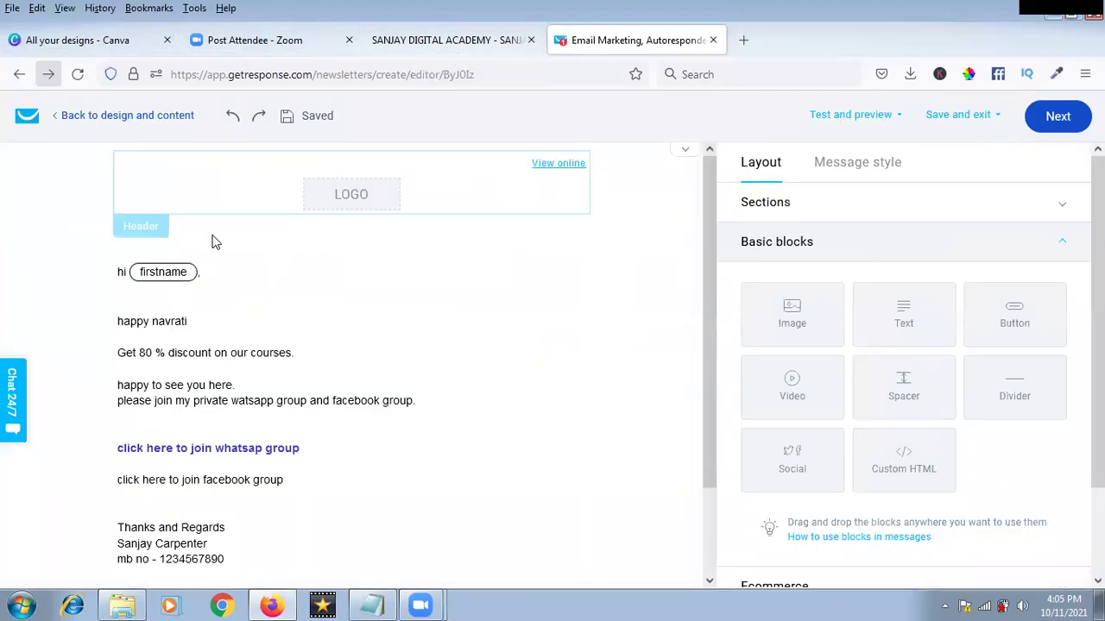
left_click(110, 119)
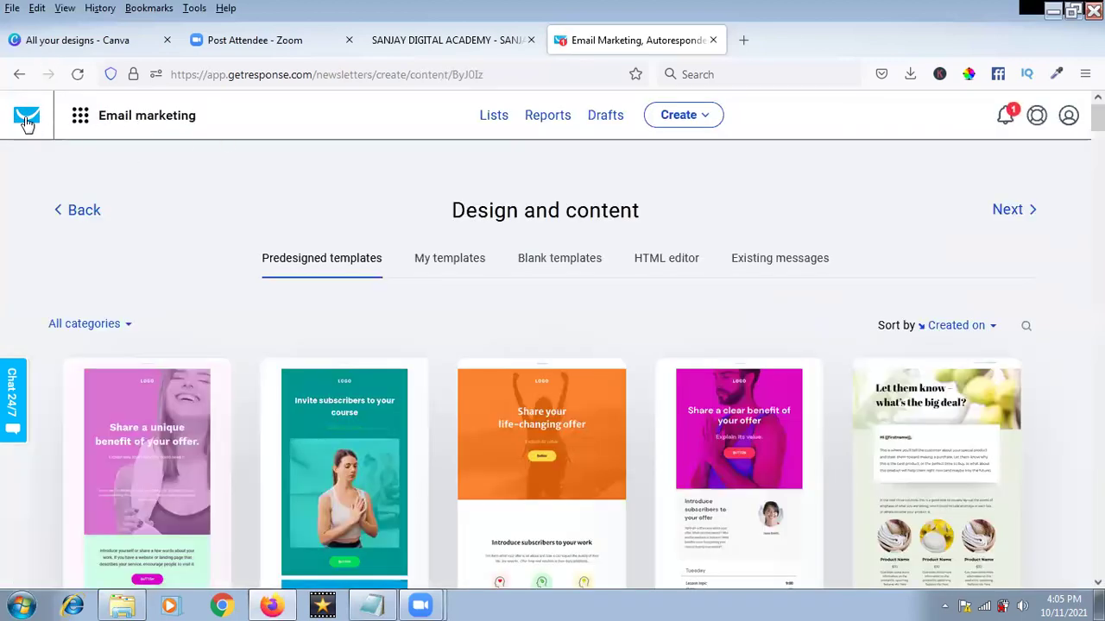
left_click(97, 207)
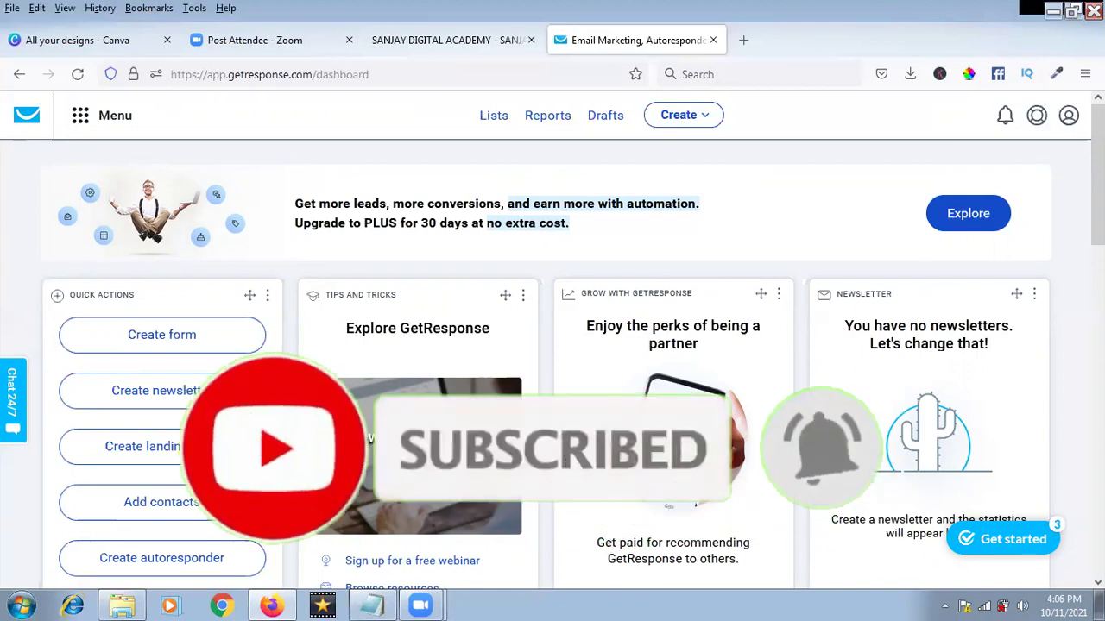
scroll(553, 362, "down", 1)
scroll(552, 345, "down", 4)
scroll(553, 345, "down", 4)
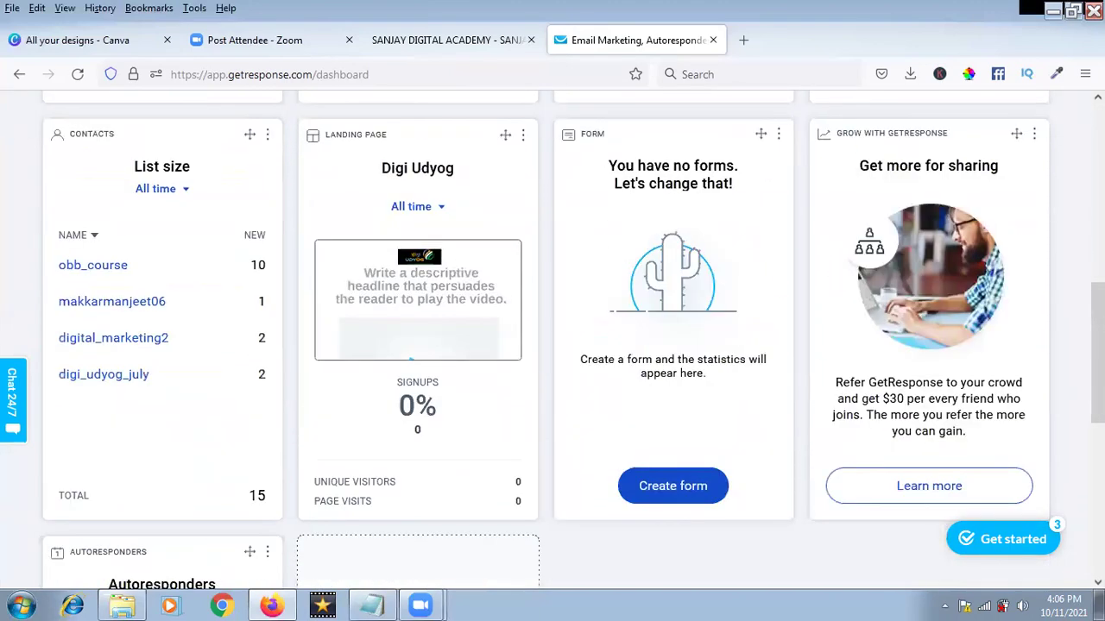
scroll(552, 345, "up", 6)
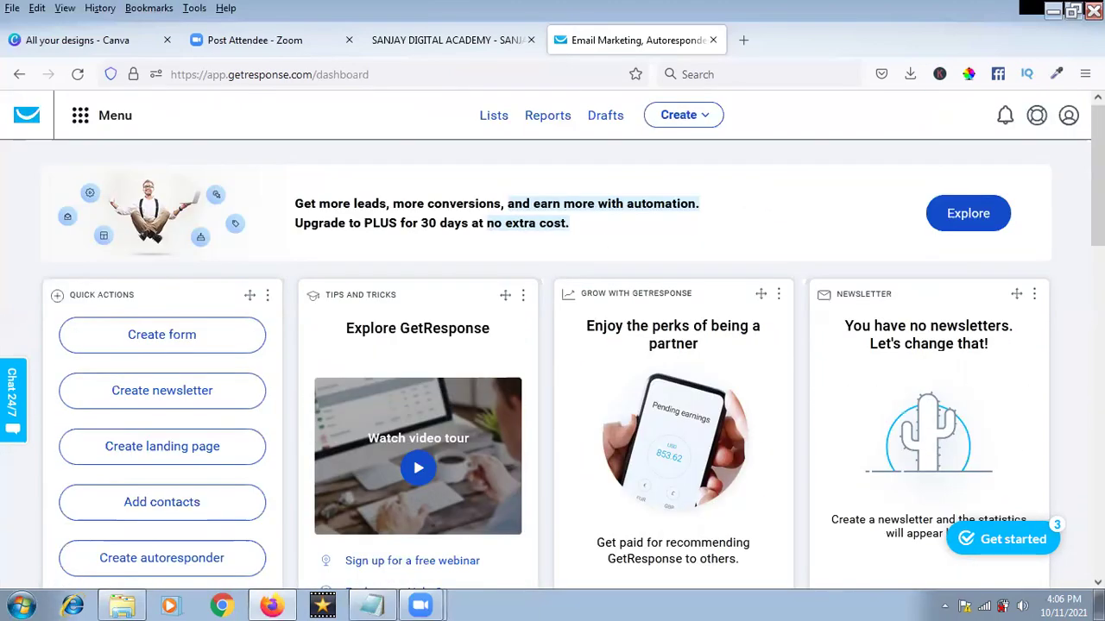